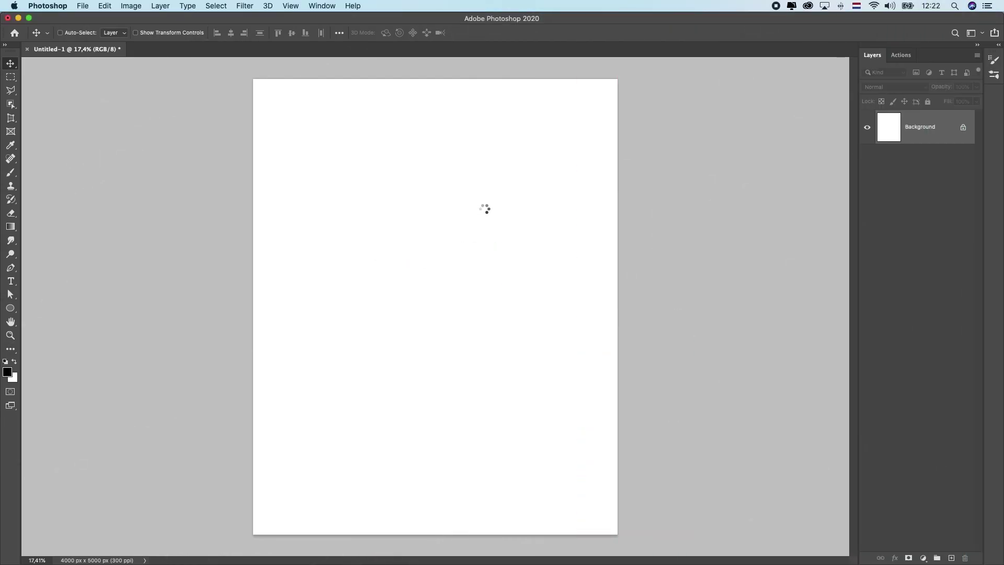
Place the cheetah photo in the blank document as a new layer above the background.
drag(596, 73, 664, 44)
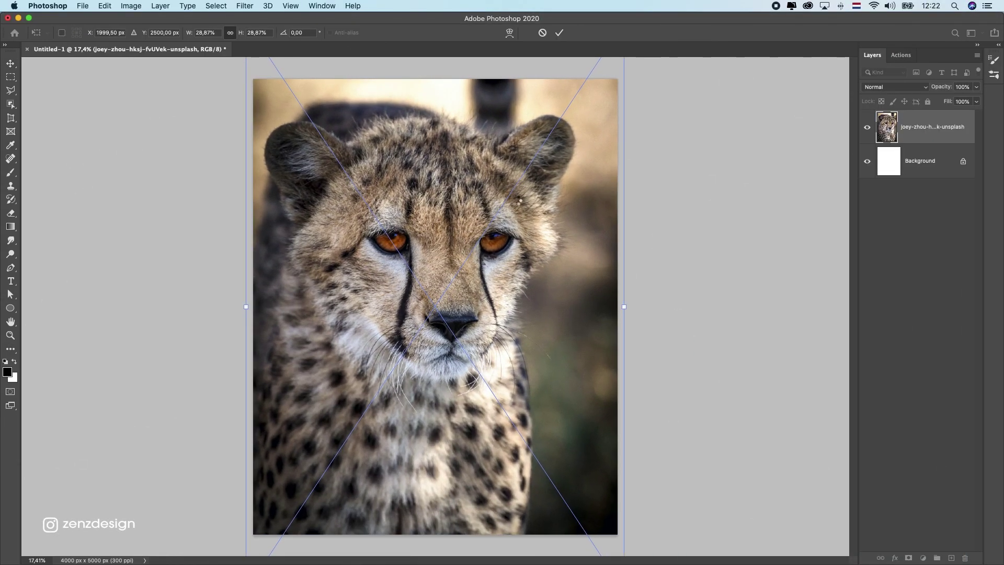
key(Return)
Check the document's pixel dimensions and resolution.
click(160, 6)
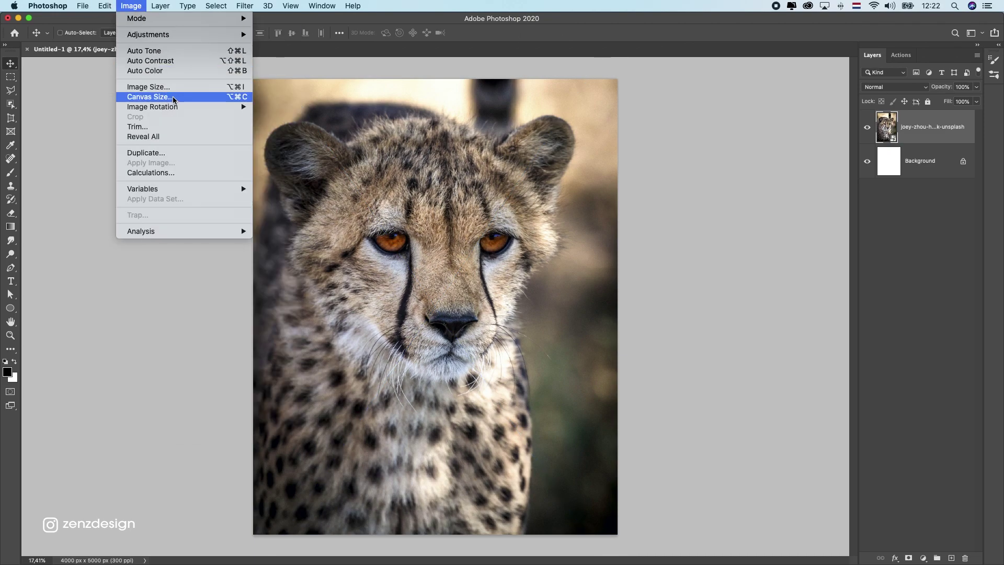
click(179, 89)
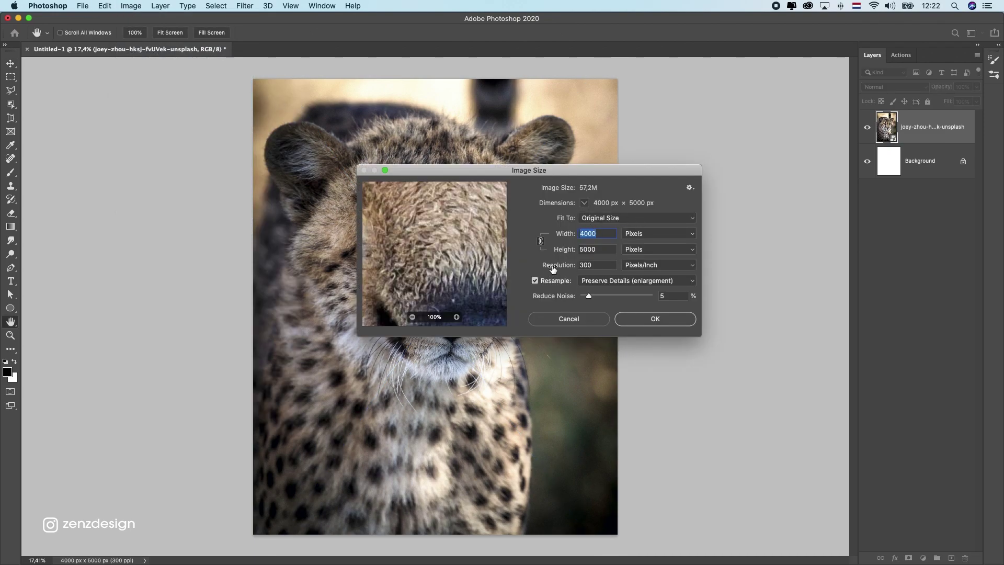
click(568, 318)
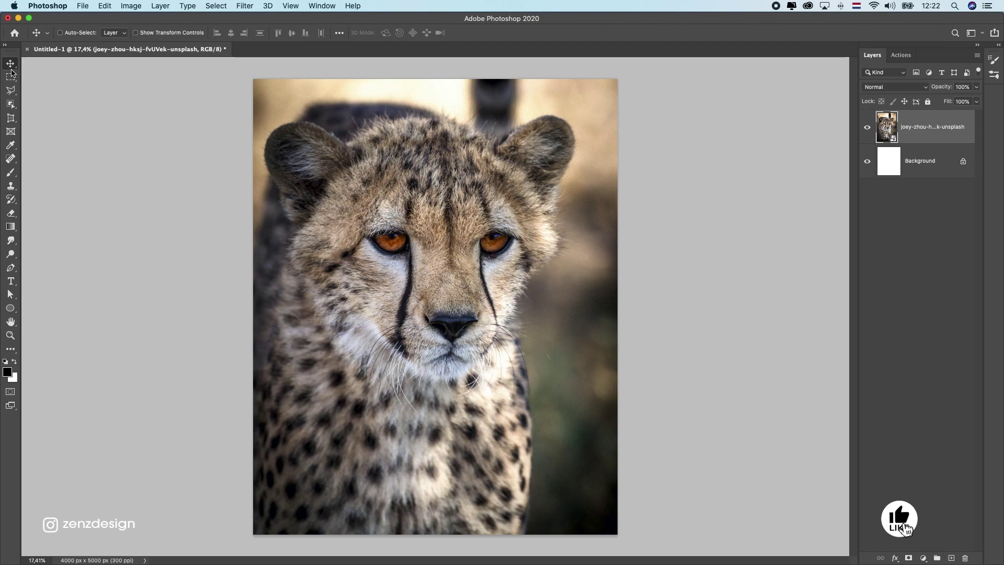
Scale the cheetah photo up slightly and reposition it so the head and both ears sit inside the canvas.
drag(524, 235, 532, 258)
scroll(523, 267, down, 2)
key(super+t)
drag(598, 92, 629, 57)
key(Return)
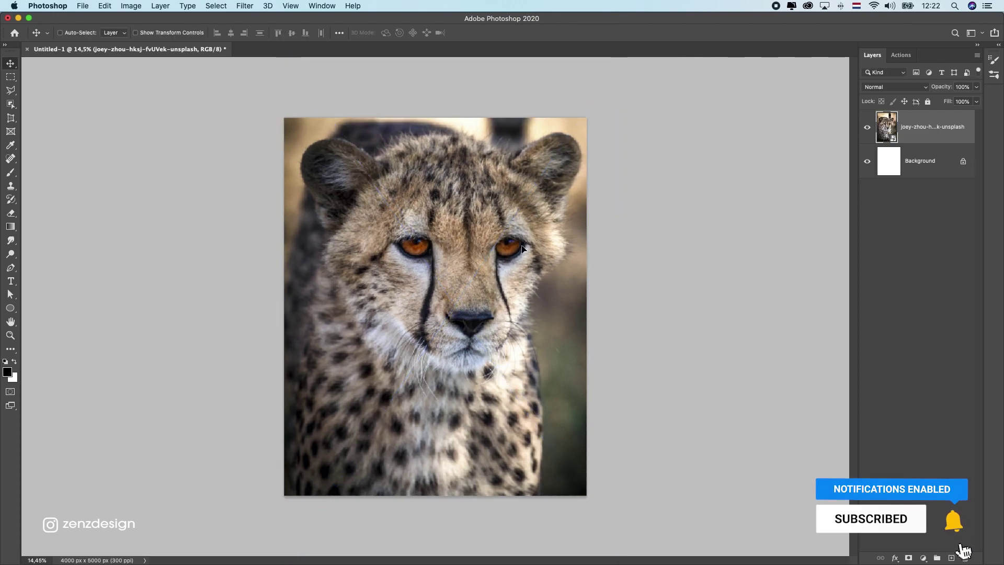
scroll(457, 326, up, 5)
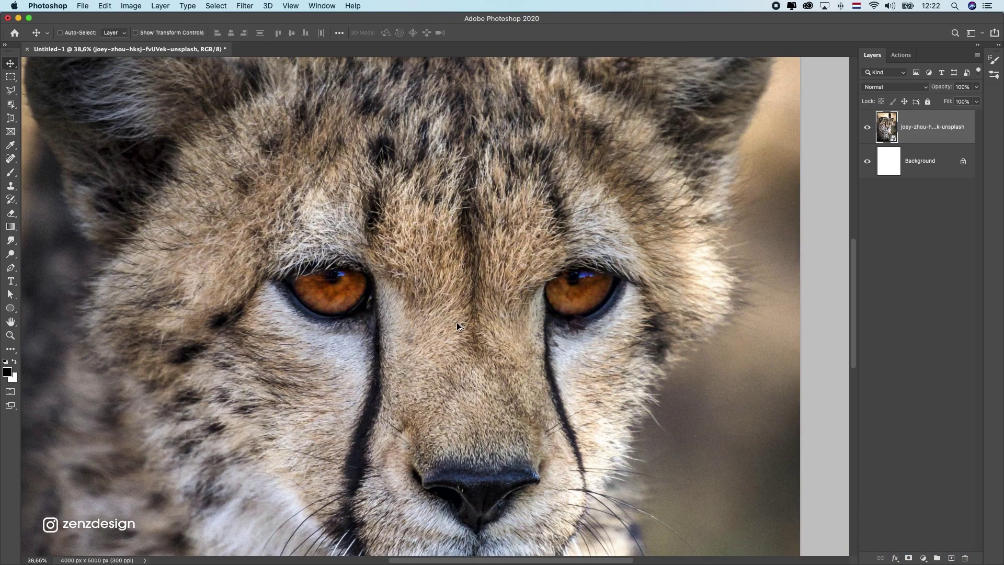
scroll(456, 322, down, 6)
scroll(456, 323, up, 3)
drag(489, 271, 489, 263)
Darken the cheetah with a Curves adjustment clipped to the photo layer, lowering the white point's output to 128.
click(923, 558)
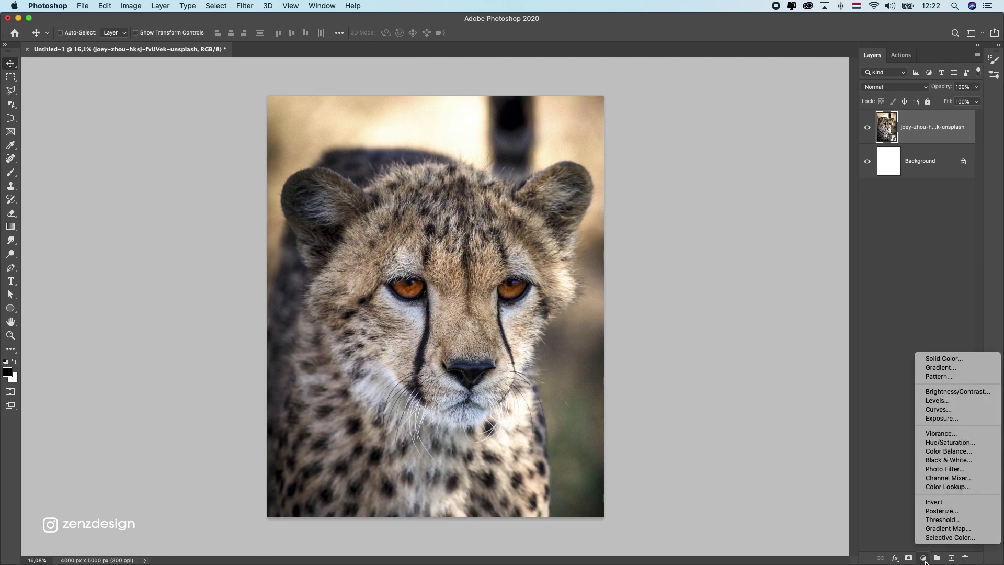
click(952, 409)
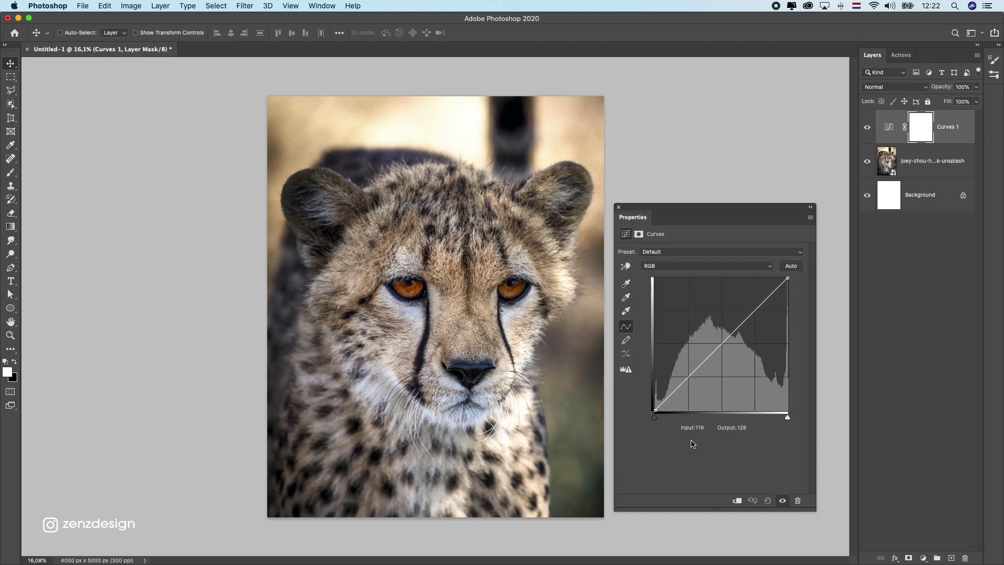
click(736, 501)
drag(786, 279, 800, 345)
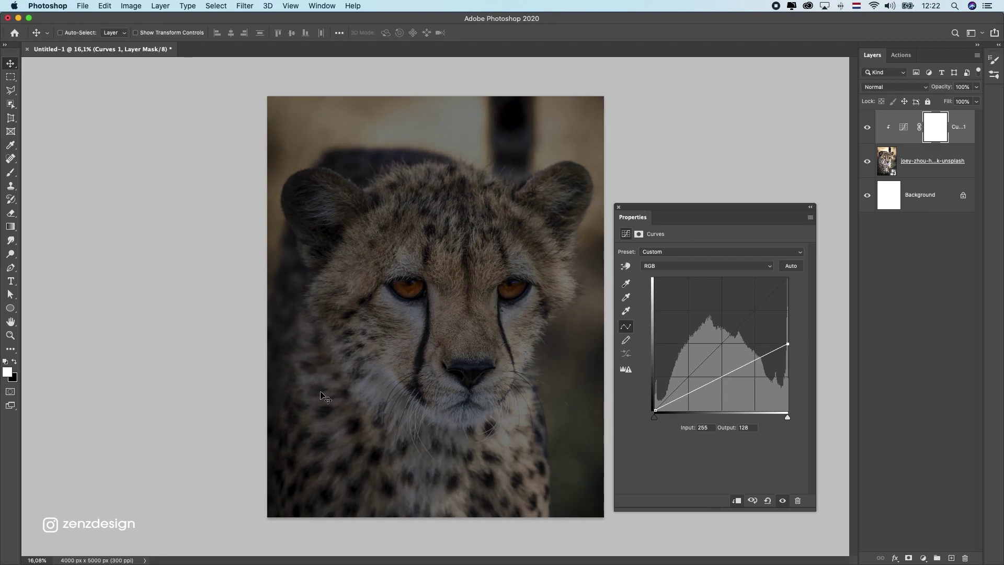
click(619, 208)
Paint black on the Curves mask with a soft brush at 100% opacity and flow over the upper background, forehead and eyes.
click(13, 175)
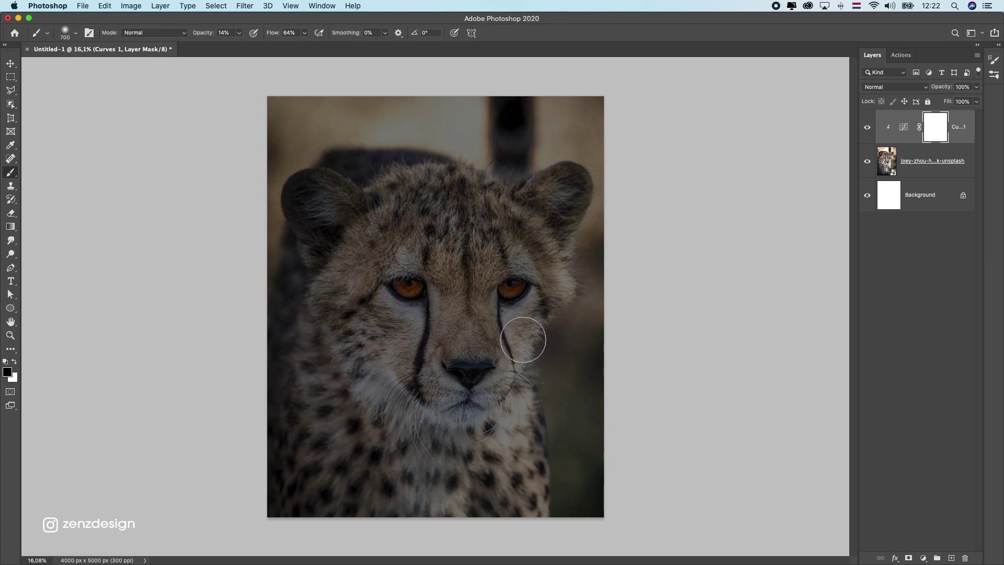
click(240, 34)
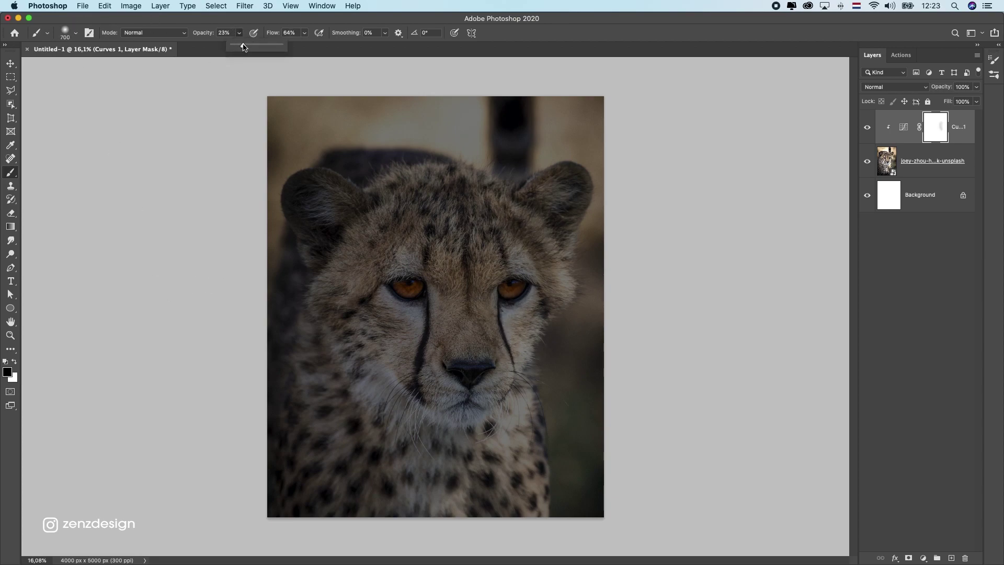
drag(280, 45, 313, 47)
mouse_move(411, 187)
mouse_down()
mouse_move(485, 186)
mouse_move(466, 189)
mouse_move(476, 227)
mouse_move(480, 203)
mouse_move(453, 233)
mouse_move(502, 191)
mouse_move(509, 201)
mouse_move(449, 176)
mouse_move(438, 136)
mouse_move(511, 123)
mouse_move(522, 134)
mouse_move(620, 91)
mouse_move(605, 104)
mouse_move(524, 114)
mouse_move(422, 97)
mouse_move(449, 128)
mouse_move(222, 97)
mouse_move(262, 128)
mouse_move(218, 151)
mouse_move(298, 121)
mouse_move(263, 128)
mouse_move(221, 270)
mouse_move(232, 258)
mouse_move(242, 124)
mouse_up()
key(])
key(])
key(])
key(])
mouse_move(502, 221)
mouse_down()
mouse_move(473, 208)
mouse_move(542, 272)
mouse_move(511, 257)
mouse_move(510, 273)
mouse_move(486, 273)
mouse_move(455, 252)
mouse_move(431, 289)
mouse_up()
Resize the brush and mask the darkening off the lit cheek beside the nose and the background along the cheetah's lit side.
key(bracketleft)
key(bracketleft)
key(bracketleft)
key(bracketleft)
key(bracketleft)
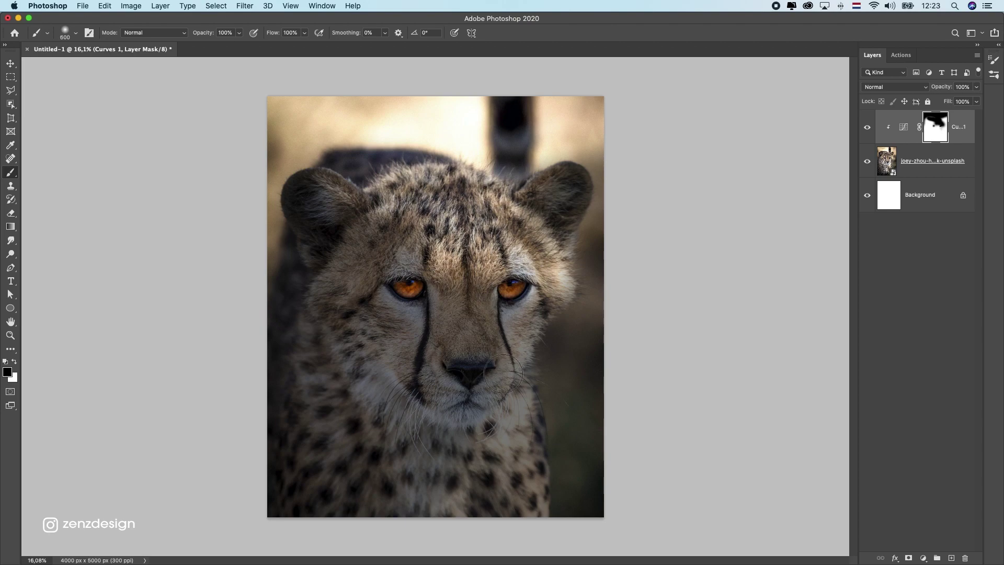
click(487, 389)
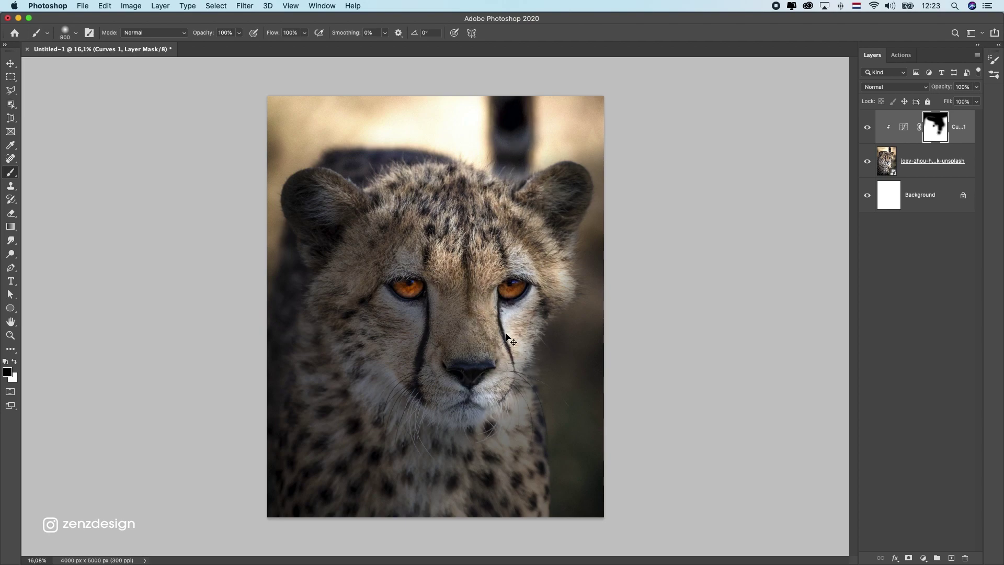
mouse_move(545, 293)
mouse_down()
mouse_move(563, 315)
mouse_move(608, 256)
mouse_move(597, 270)
mouse_move(604, 229)
mouse_up()
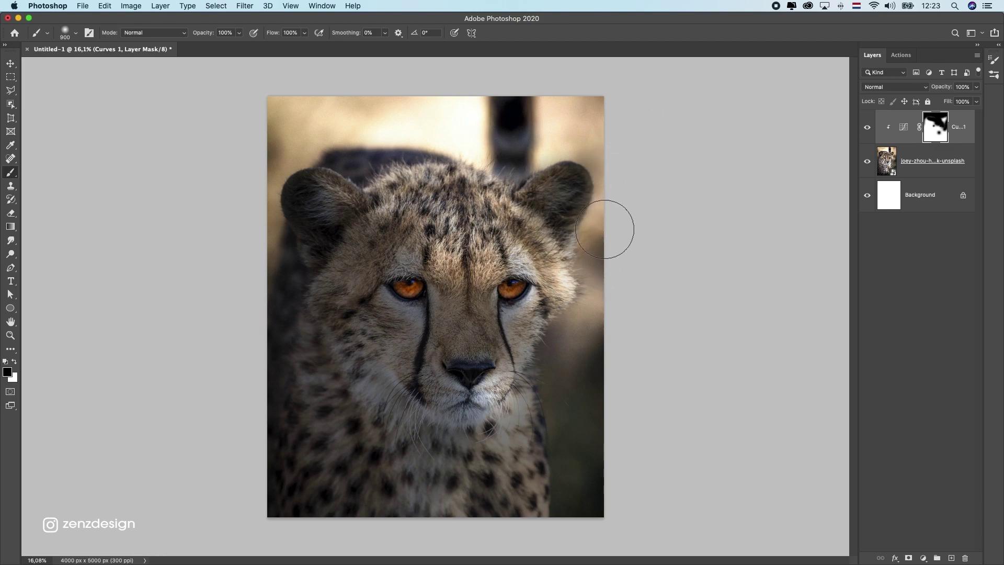
mouse_move(583, 371)
mouse_down()
mouse_move(617, 442)
mouse_move(566, 397)
mouse_move(598, 434)
mouse_up()
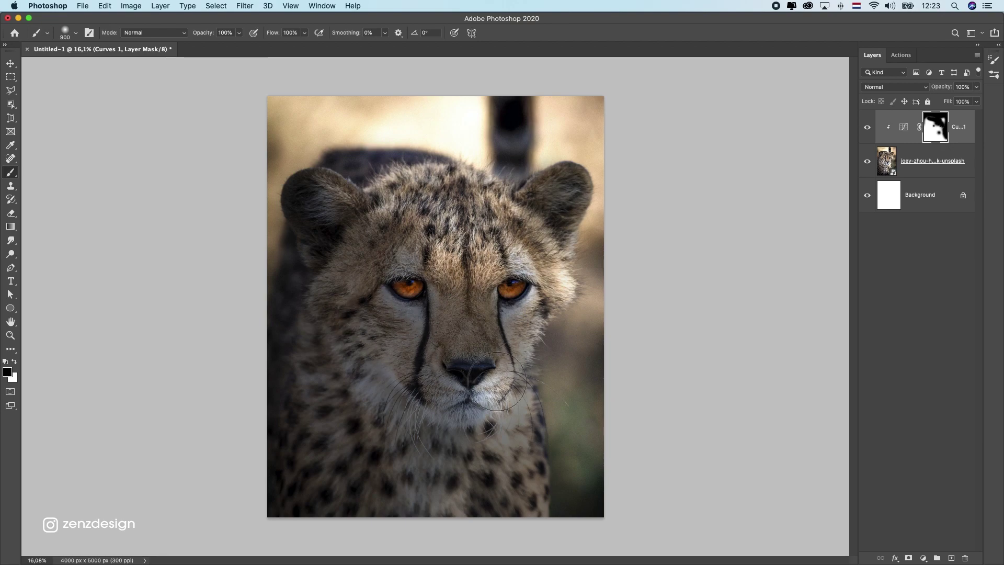
Paint black on the Curves mask over the lit side of the muzzle, neck and chest, undoing unwanted strokes.
mouse_move(530, 311)
mouse_down()
mouse_move(497, 361)
mouse_move(509, 319)
mouse_move(499, 361)
mouse_up()
key(super+z)
key(super+z)
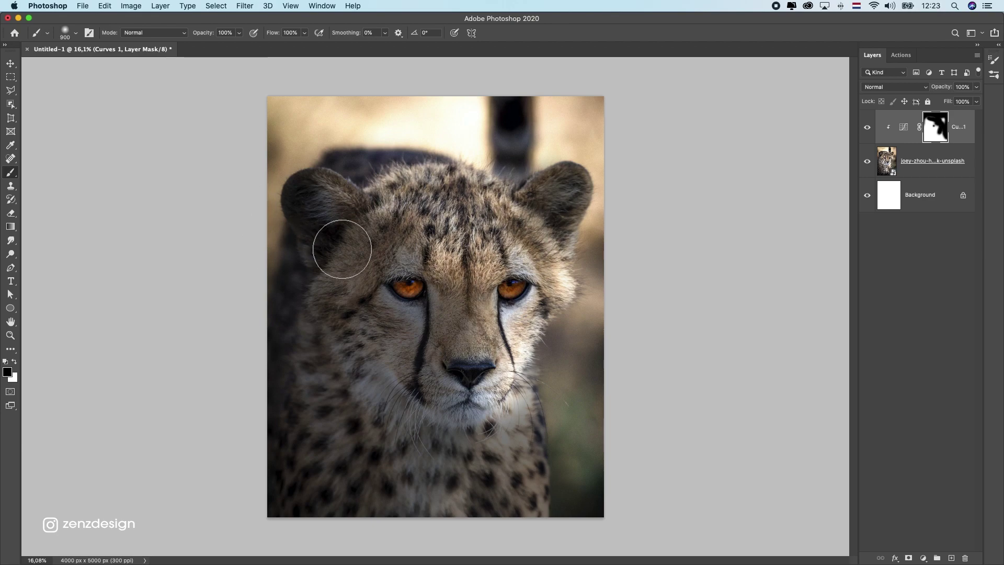
mouse_move(554, 386)
mouse_down()
mouse_move(560, 519)
mouse_move(592, 452)
mouse_up()
key(super+z)
mouse_move(567, 381)
mouse_down()
mouse_move(565, 498)
mouse_move(552, 527)
mouse_up()
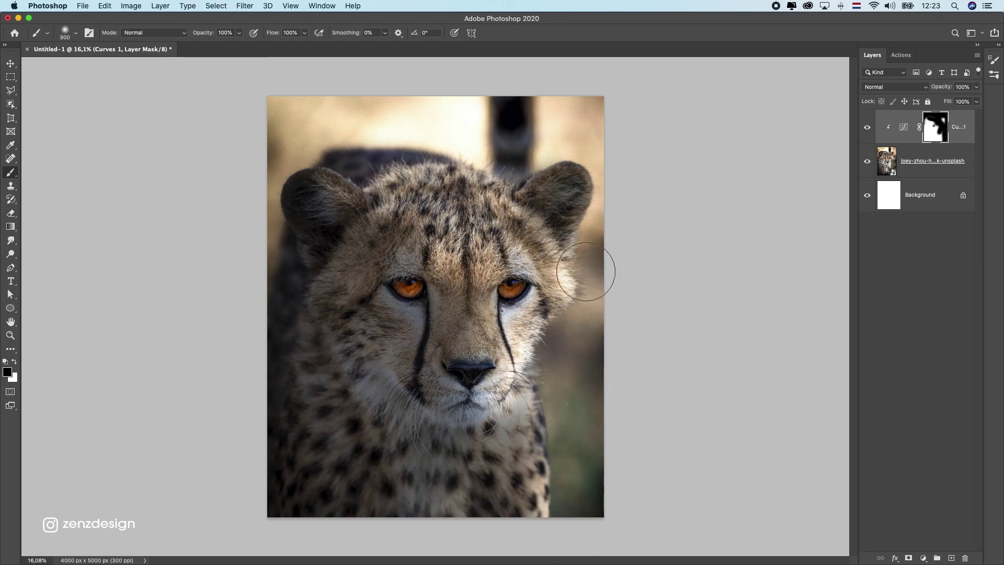
mouse_move(471, 507)
mouse_down()
mouse_move(548, 398)
mouse_move(545, 420)
mouse_move(470, 507)
mouse_move(479, 504)
mouse_up()
Add a new layer above the Curves adjustment, fill it with 50% gray and set its blend mode to Overlay.
scroll(587, 345, down, 3)
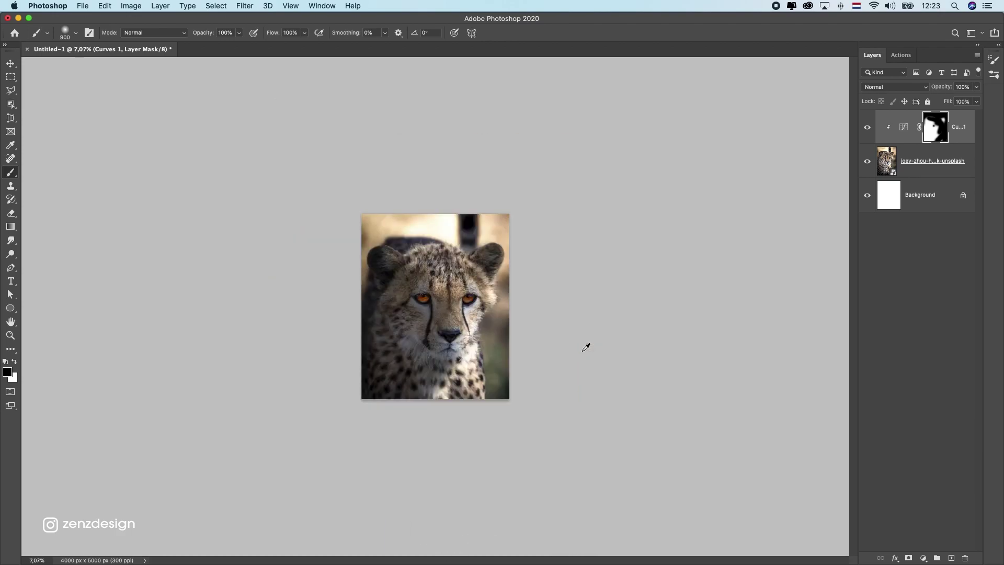
scroll(521, 301, up, 3)
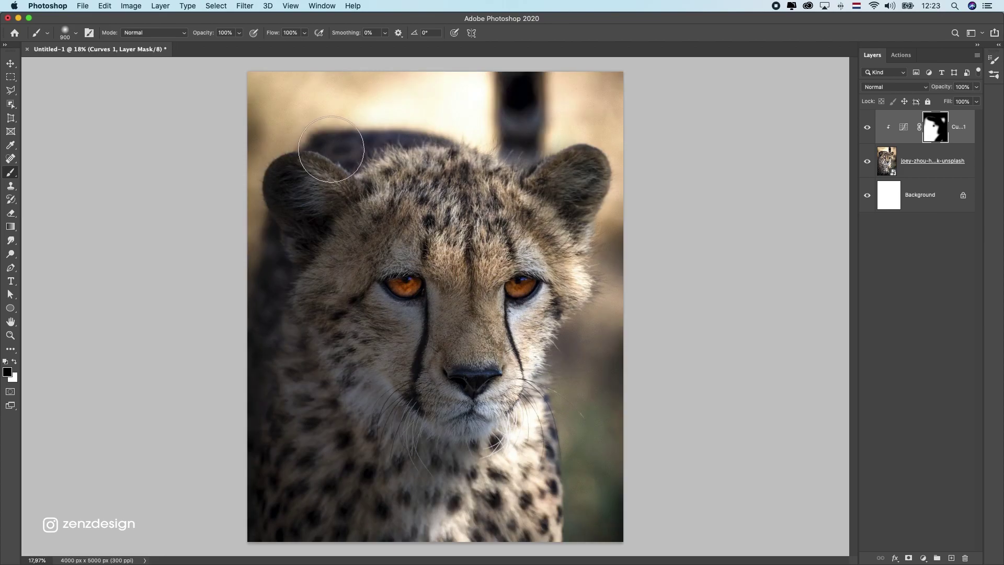
scroll(210, 250, down, 2)
scroll(210, 250, up, 1)
click(924, 560)
click(952, 559)
click(950, 558)
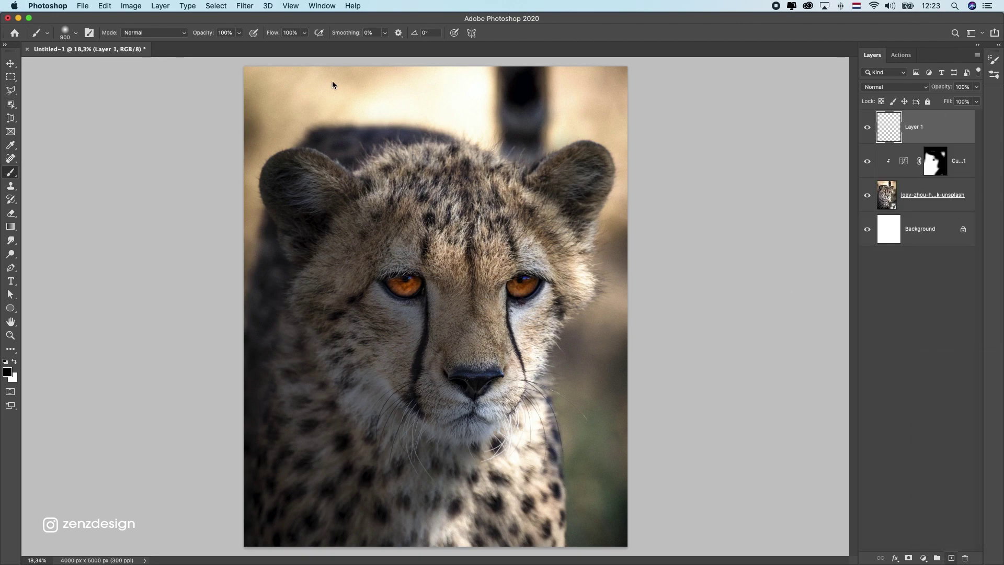
click(107, 5)
click(141, 173)
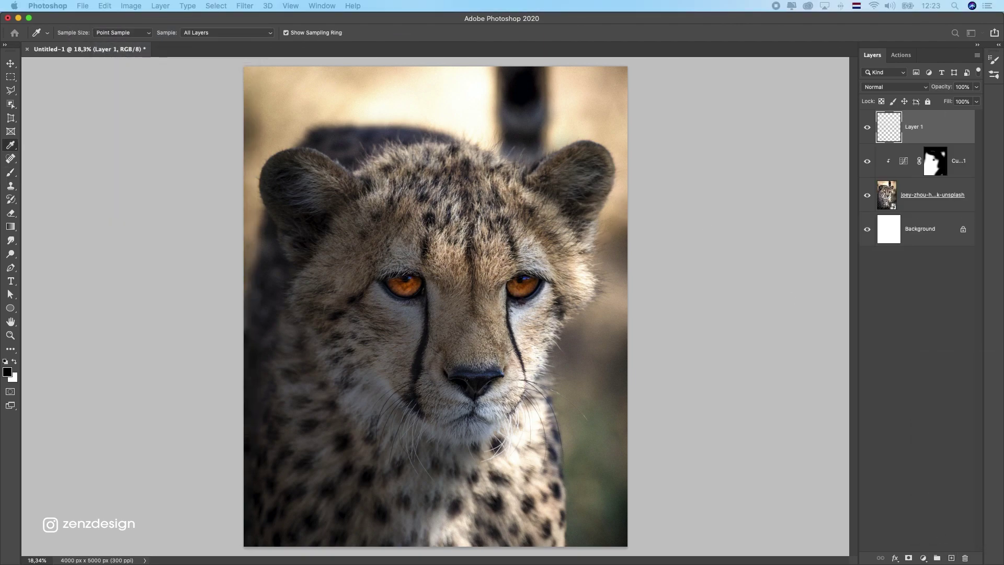
drag(690, 105, 683, 108)
click(772, 125)
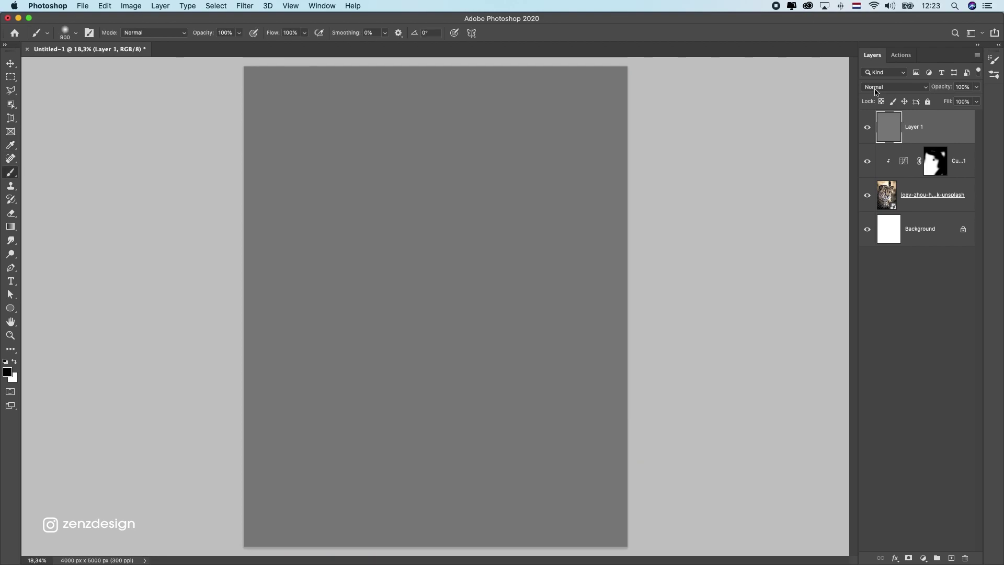
click(881, 86)
click(875, 200)
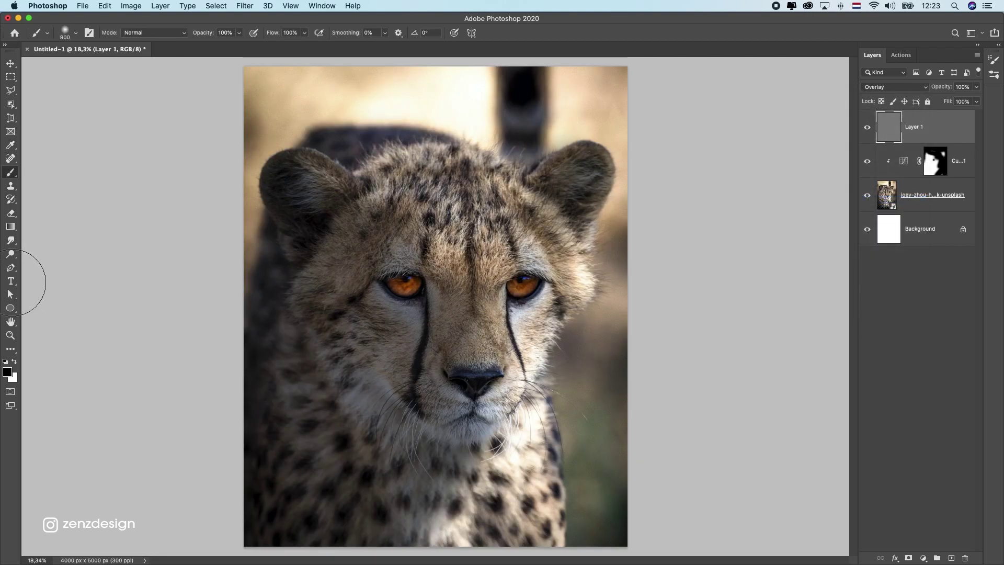
Brighten both eyes on the gray layer with the Dodge tool set to Highlights at 51% exposure, and compare before and after.
click(12, 228)
click(10, 184)
click(10, 172)
click(6, 265)
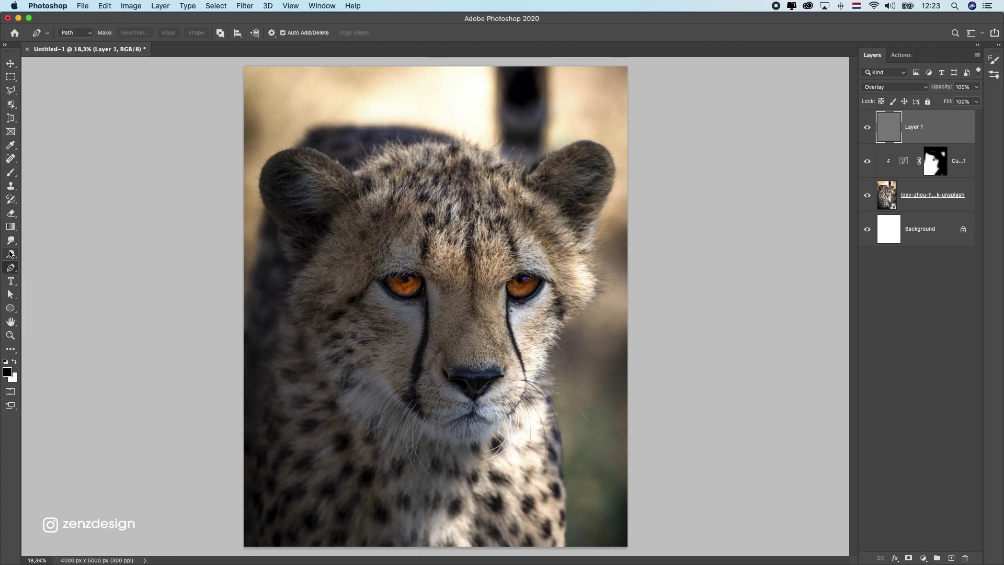
click(12, 254)
click(218, 37)
click(229, 22)
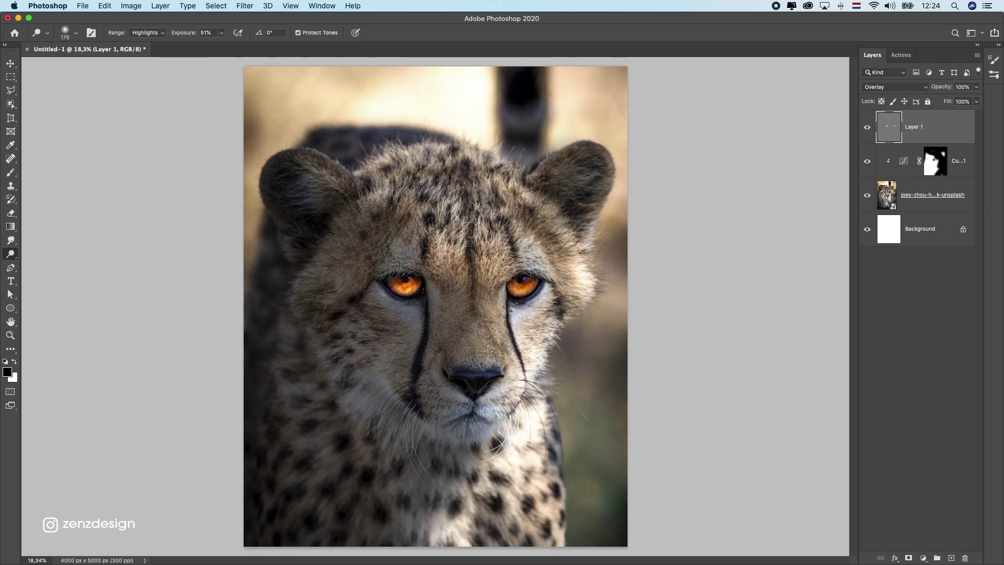
scroll(511, 292, down, 5)
scroll(497, 296, up, 4)
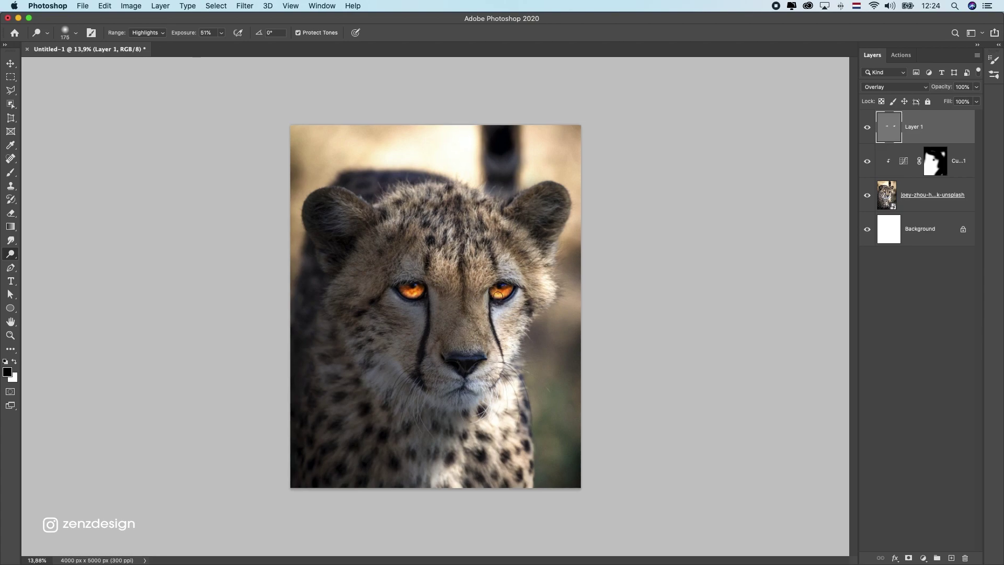
scroll(498, 295, up, 1)
click(868, 127)
click(868, 127)
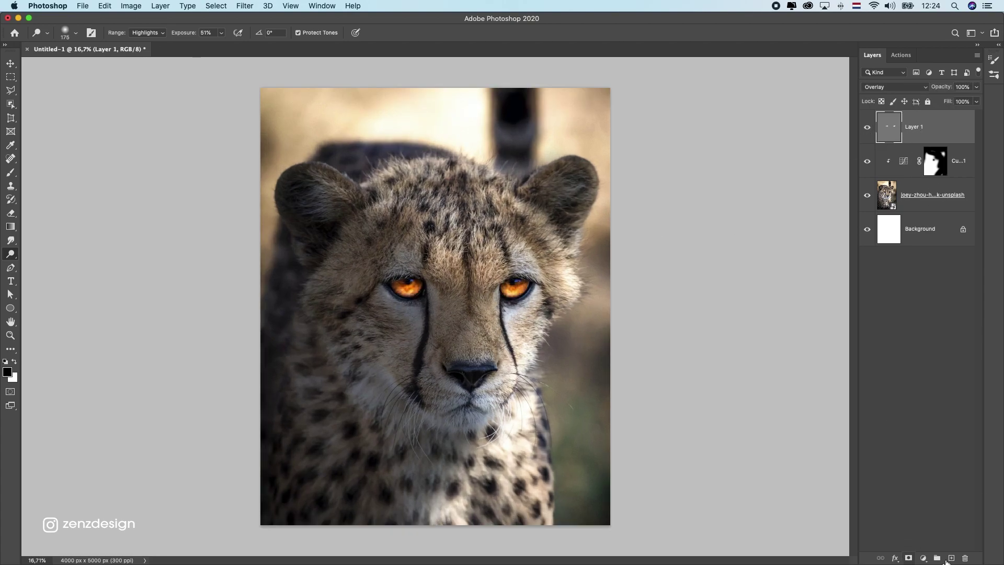
Create a second layer on top, filled with 50% gray and blended in Overlay mode, for burning.
click(951, 558)
right_click(939, 128)
click(959, 133)
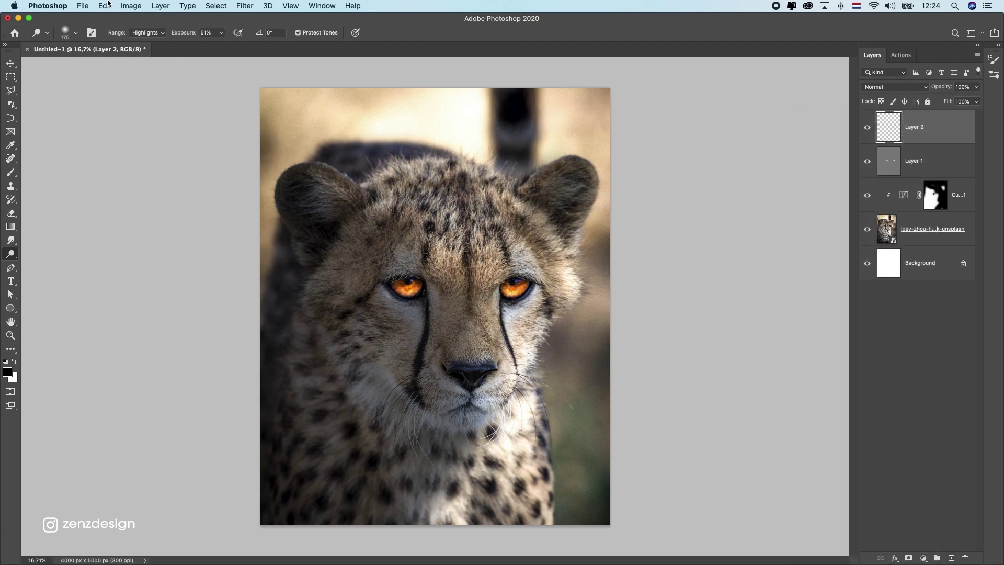
click(107, 4)
click(152, 178)
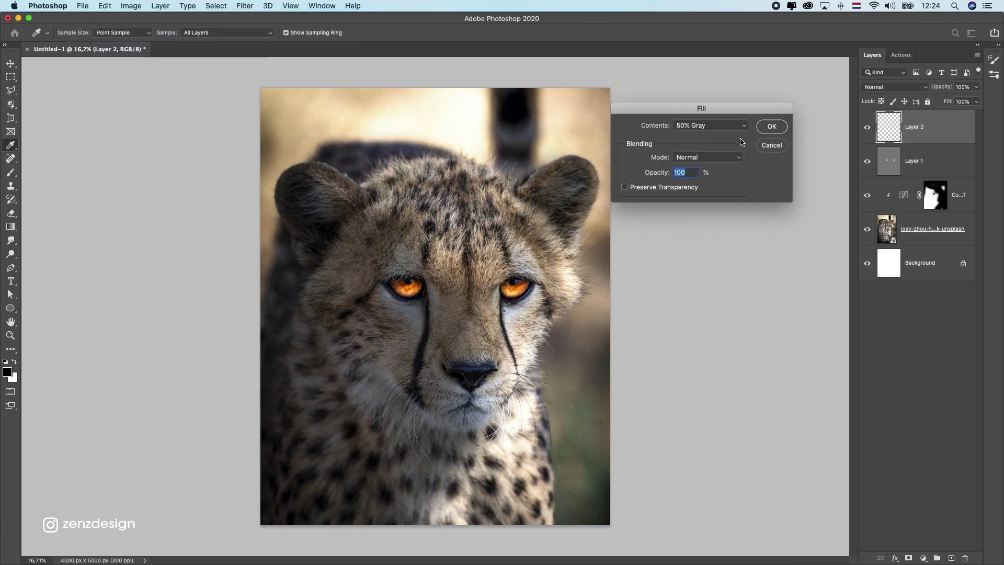
click(771, 126)
click(895, 87)
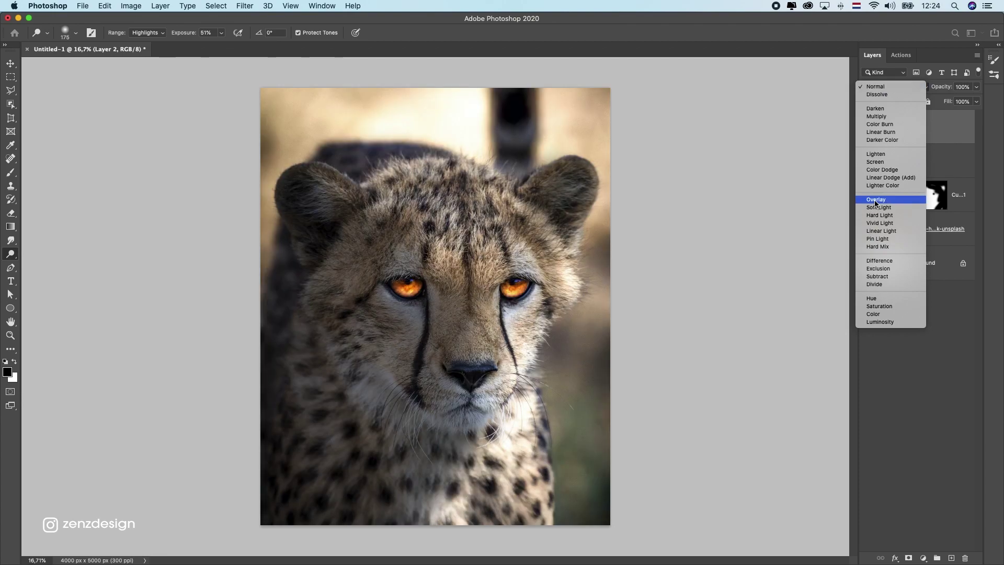
click(883, 199)
Darken the shaded side of the cheetah's face using the Burn tool with the Highlights range and 41% exposure.
click(11, 254)
right_click(10, 255)
click(42, 261)
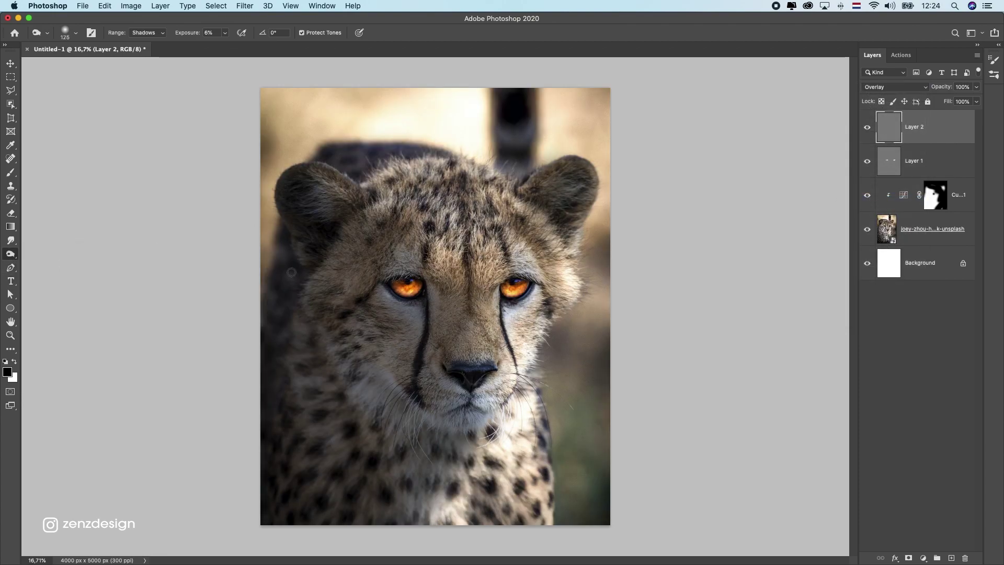
key(bracketright)
click(225, 33)
click(148, 33)
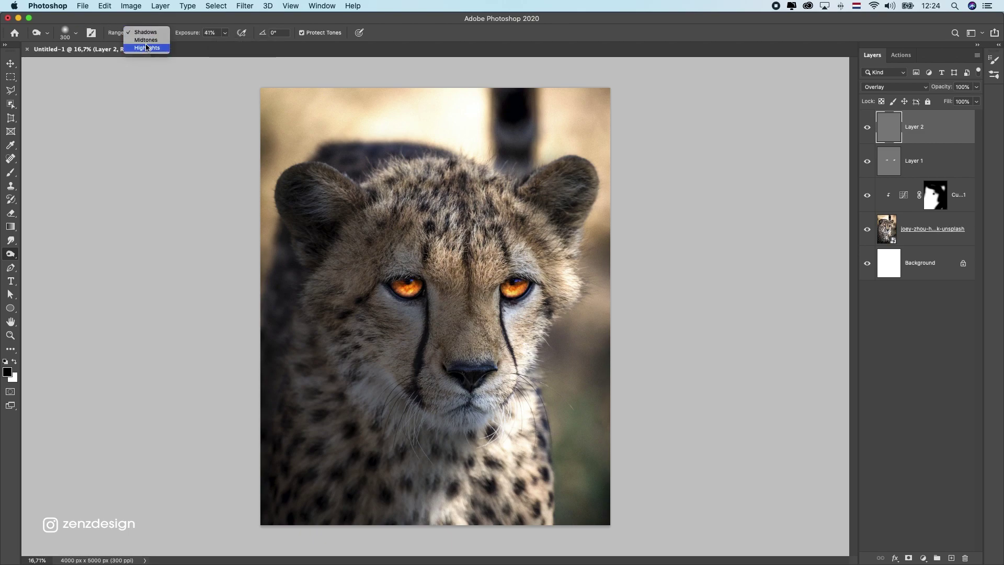
click(146, 51)
key(bracketright)
key(bracketright)
key(bracketright)
drag(373, 379, 322, 261)
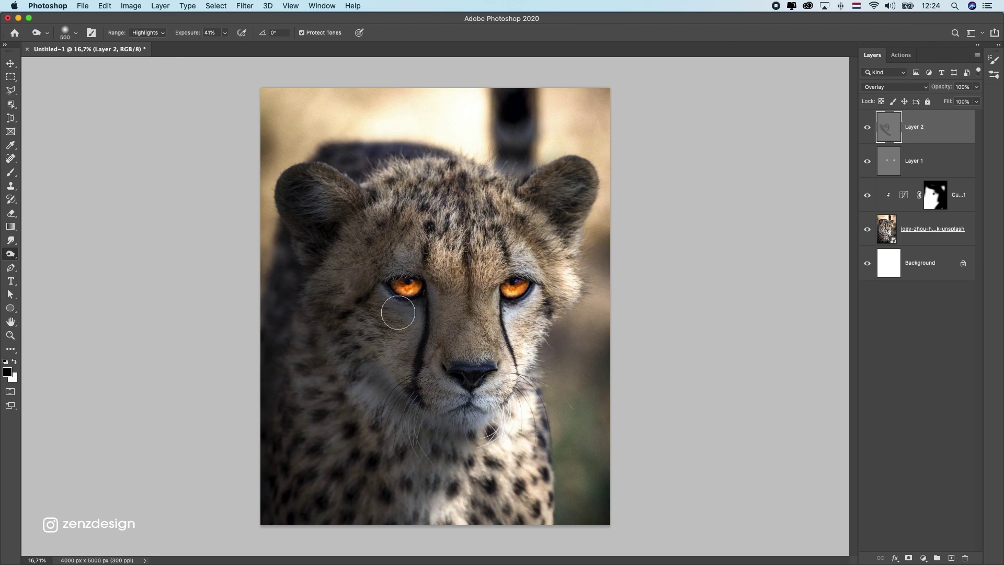
Darken the chest and the shaded body edge on the burn layer with a larger Burn brush in the Highlights range.
key(bracketright)
key(bracketright)
key(bracketright)
key(bracketright)
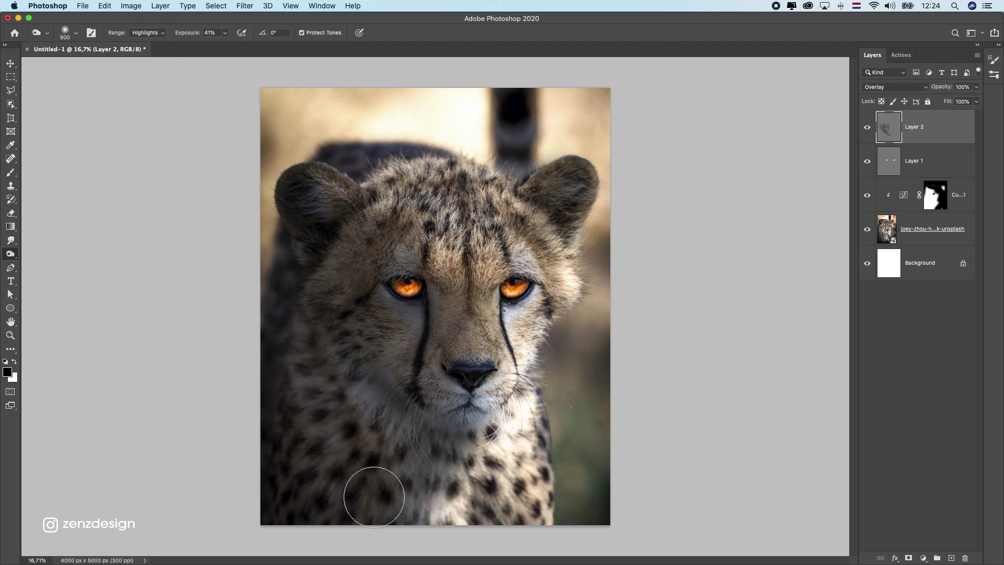
mouse_move(391, 463)
mouse_down()
mouse_move(255, 312)
mouse_move(330, 516)
mouse_move(284, 321)
mouse_move(407, 502)
mouse_move(316, 416)
mouse_move(276, 357)
mouse_up()
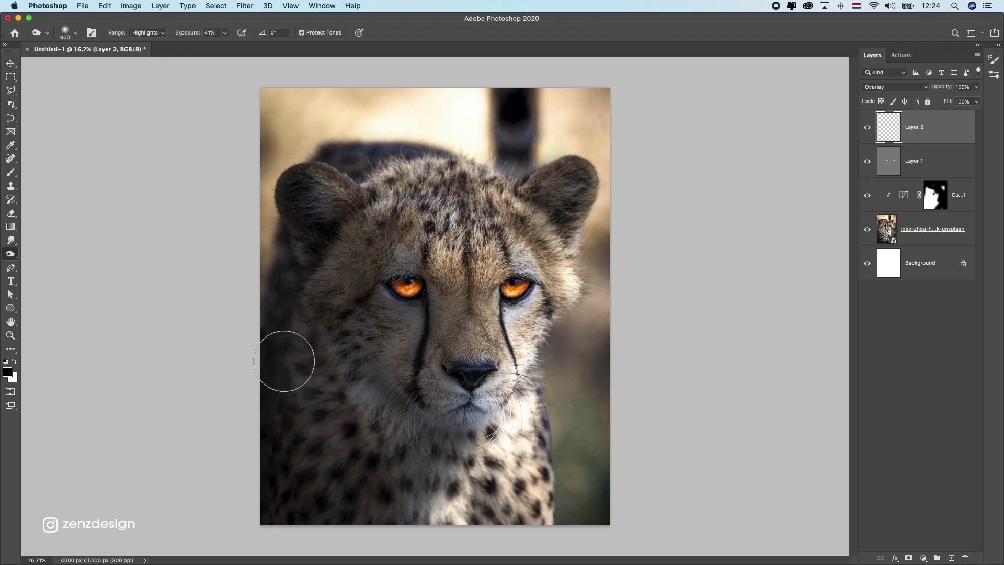
mouse_move(258, 390)
mouse_down()
mouse_move(422, 487)
mouse_move(244, 354)
mouse_move(264, 326)
mouse_up()
Burn the darker detail around the muzzle and the ear on the lit side with a smaller brush.
key(bracketleft)
key(bracketleft)
key(bracketleft)
key(bracketright)
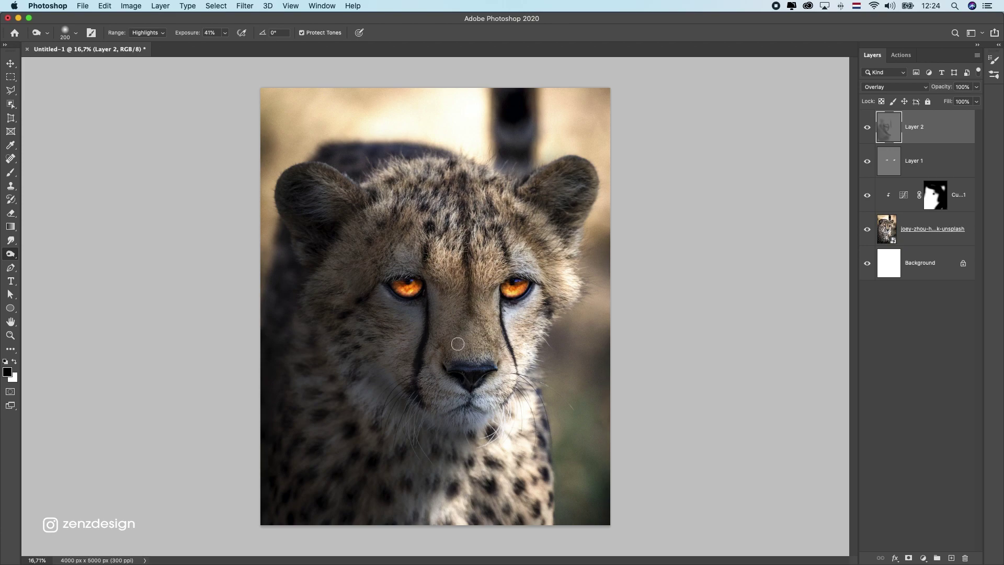
mouse_move(567, 241)
mouse_down()
mouse_move(542, 207)
mouse_move(561, 217)
mouse_up()
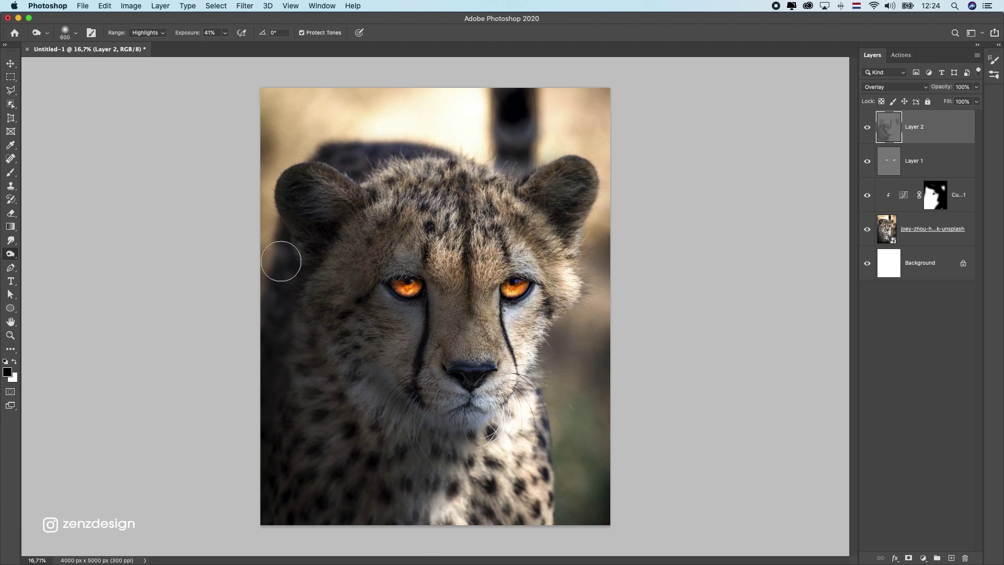
Set the Burn tool to Midtones at 26% exposure and darken the cheek, neck and chest on the shaded side with a large brush.
click(146, 33)
click(144, 17)
click(146, 33)
click(146, 40)
click(225, 33)
drag(223, 45, 215, 45)
click(245, 21)
key(bracketright)
key(bracketright)
key(bracketright)
key(bracketright)
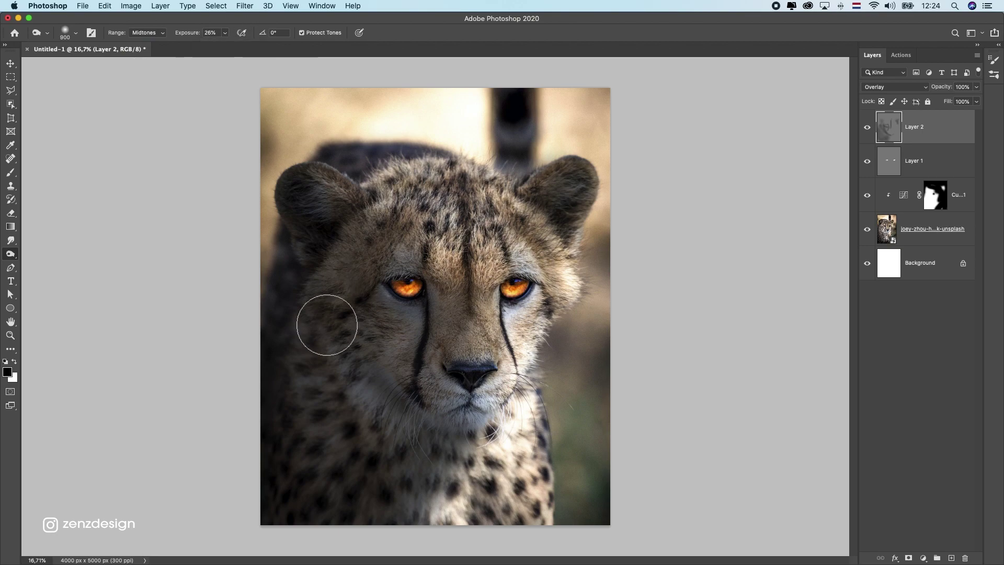
mouse_move(343, 410)
mouse_down()
mouse_move(320, 322)
mouse_move(369, 428)
mouse_move(296, 339)
mouse_move(316, 393)
mouse_move(321, 246)
mouse_up()
drag(398, 460, 387, 507)
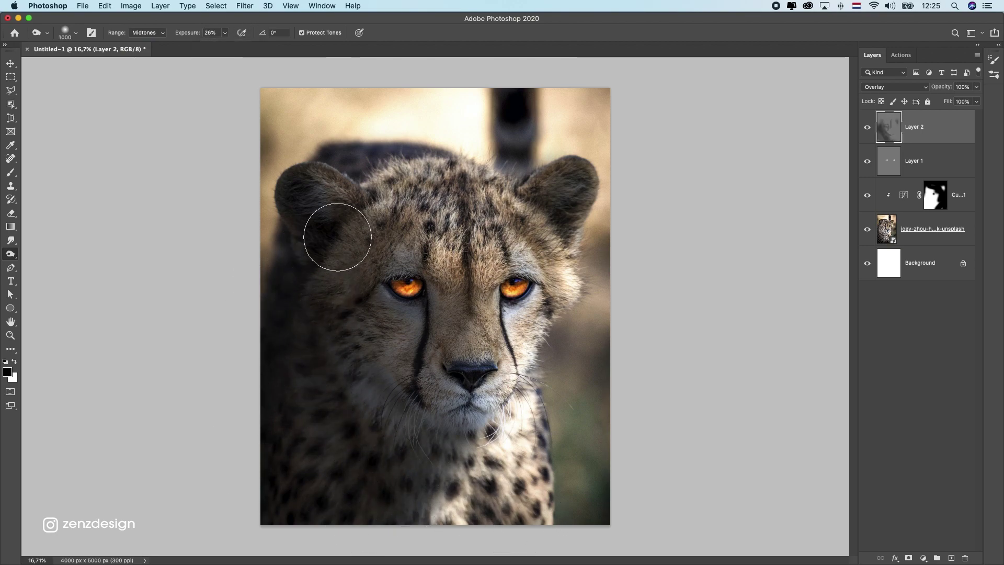
Set the Burn tool to Shadows at 16% exposure and deepen the shaded side from the neck up to the ear.
scroll(361, 307, down, 5)
scroll(361, 307, up, 7)
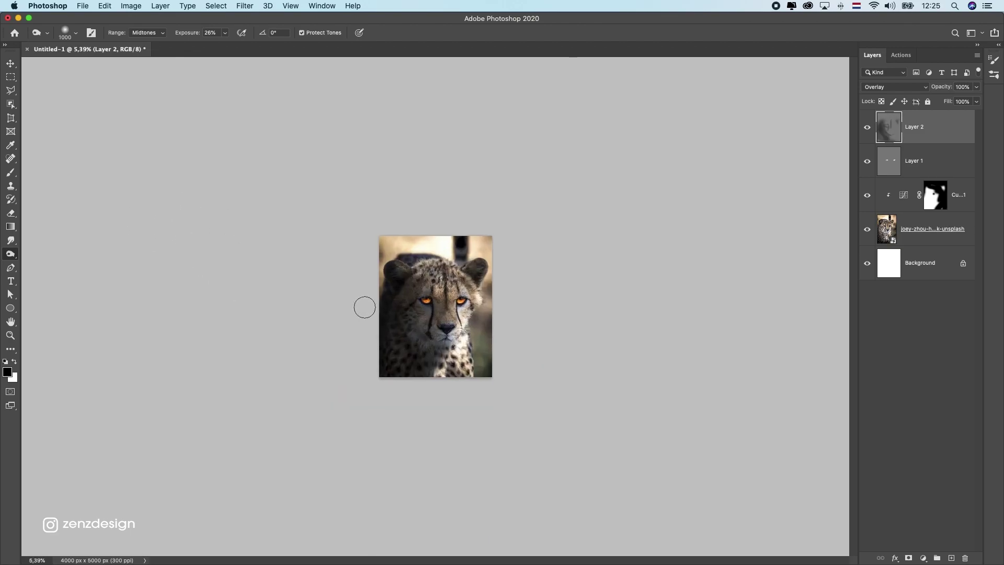
scroll(360, 307, down, 4)
scroll(351, 309, up, 1)
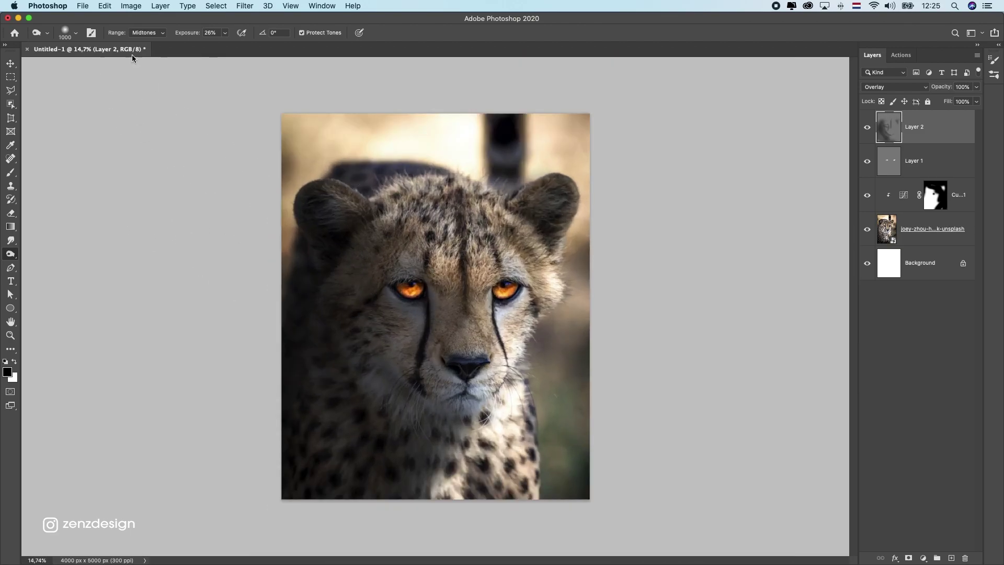
click(151, 34)
click(147, 24)
click(225, 34)
drag(225, 45, 219, 44)
click(241, 23)
key(bracketright)
key(bracketright)
key(bracketright)
mouse_move(356, 380)
mouse_down()
mouse_move(424, 419)
mouse_move(311, 249)
mouse_up()
Reduce the Burn brush to 800 px and its exposure to 8% for subtler darkening of the shaded body edge.
key([)
key([)
key([)
key([)
key([)
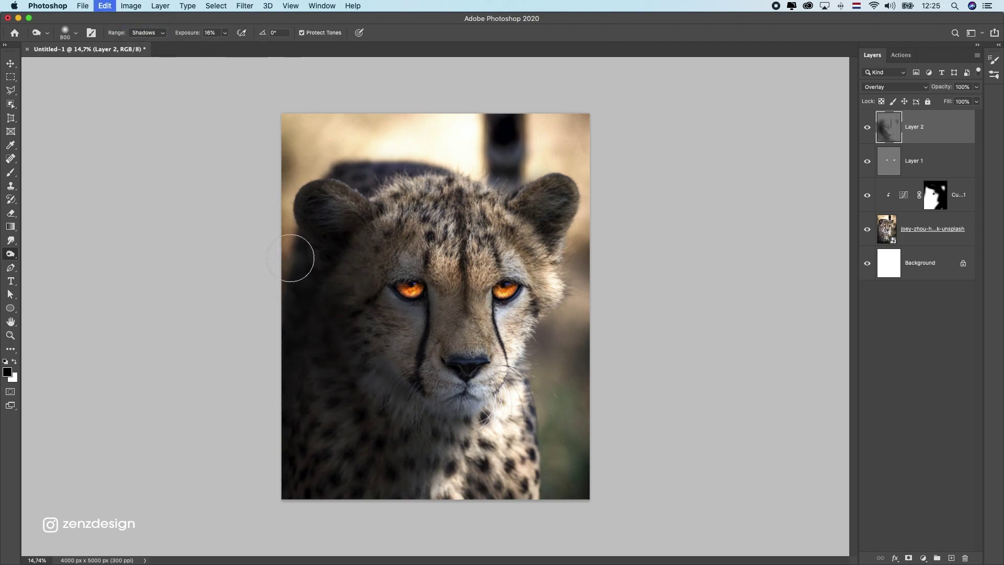
click(224, 33)
drag(223, 47, 220, 47)
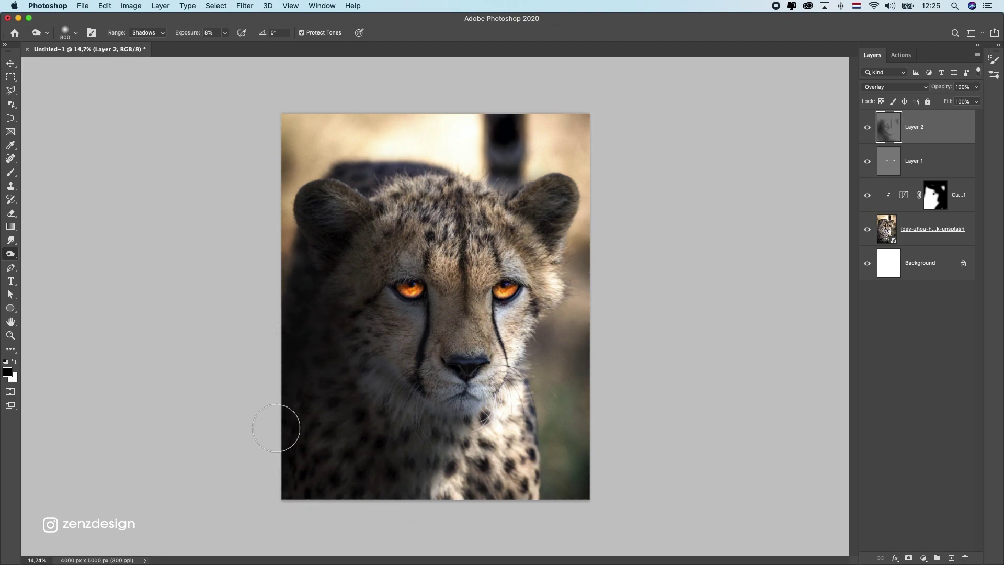
Add a new layer on top and pick a pale beige from the bright background as the Brush tool's foreground colour.
click(951, 557)
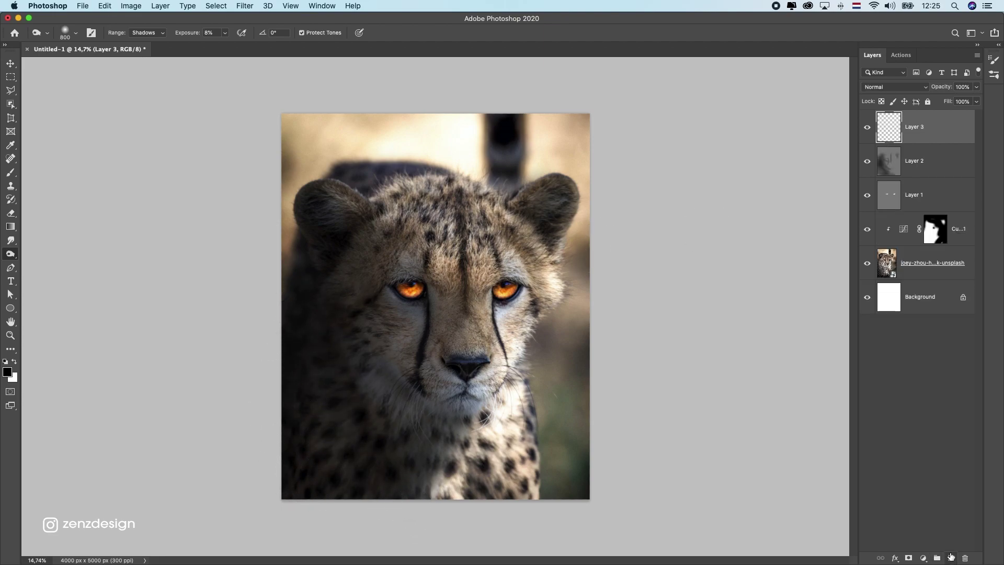
click(9, 180)
click(10, 173)
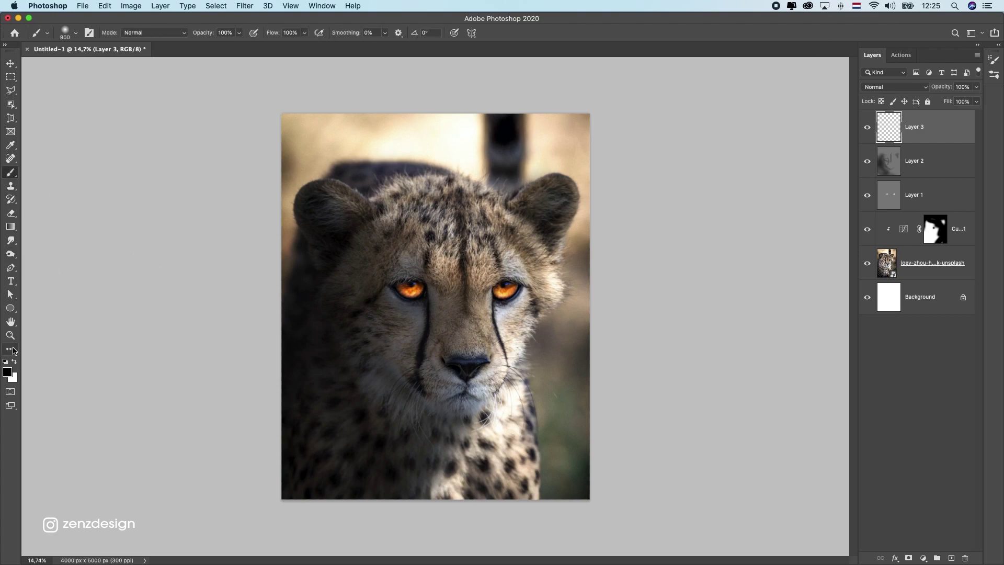
click(6, 374)
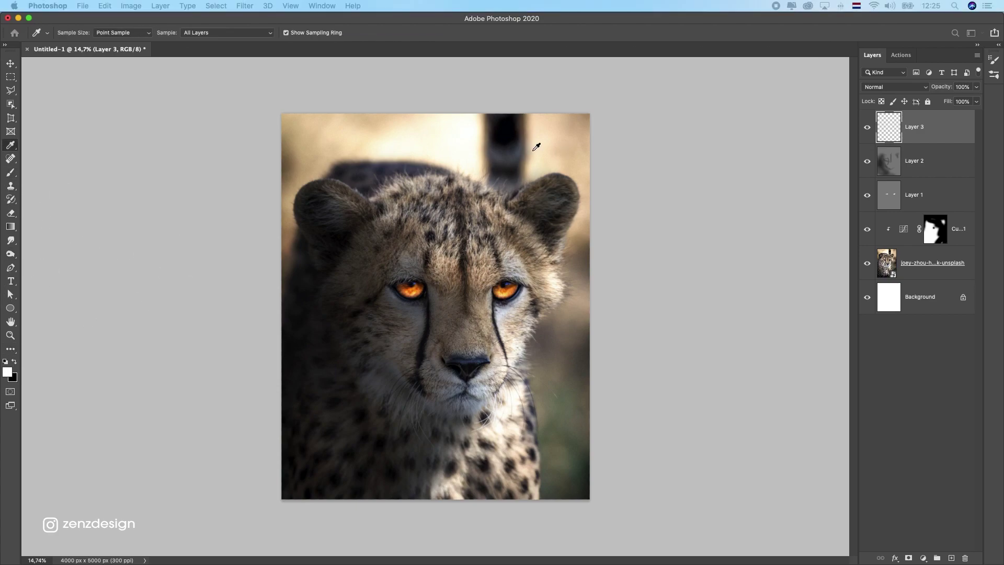
drag(717, 109, 742, 113)
click(572, 142)
click(552, 130)
click(875, 132)
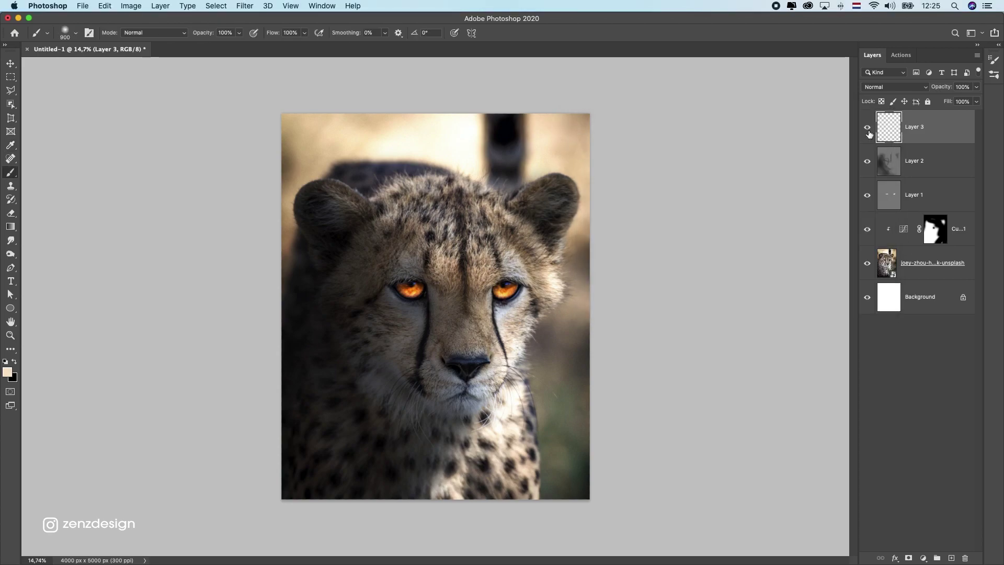
Paint one soft beige dab on the cheetah's forehead with a 1300 px brush.
key(bracketright)
key(bracketright)
key(bracketright)
key(bracketright)
click(486, 221)
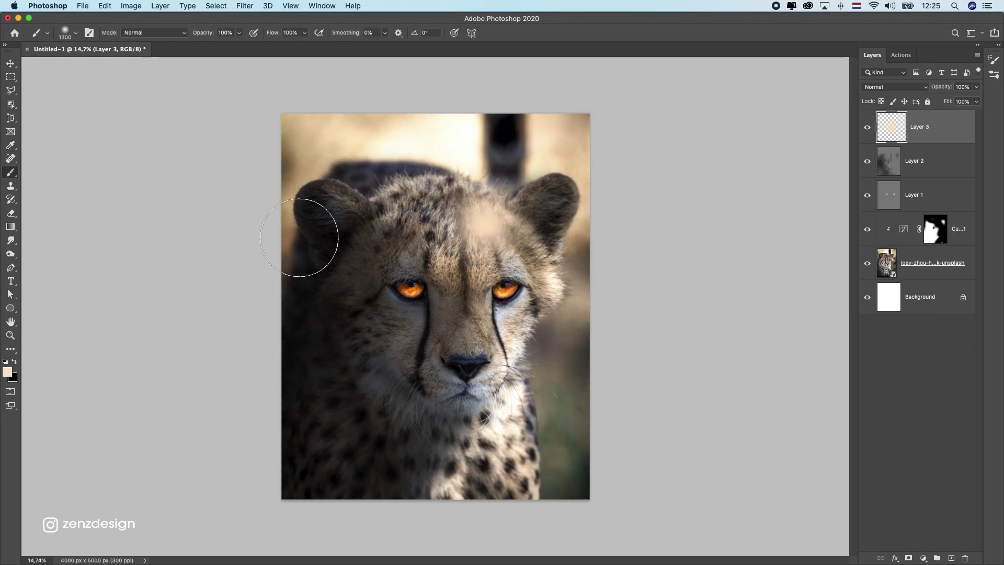
Stretch, skew and rotate the beige dab with Free Transform into a long diagonal light beam across the head.
key(super+t)
drag(402, 305, 39, 485)
drag(581, 290, 576, 101)
drag(572, 268, 757, 416)
drag(465, 202, 472, 329)
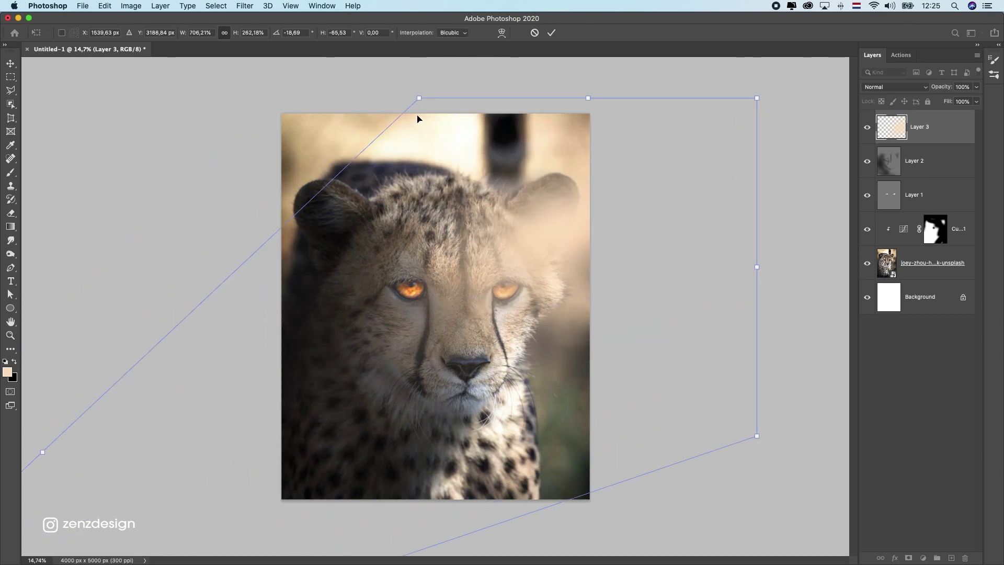
drag(418, 97, 529, 201)
drag(593, 232, 524, 137)
drag(597, 449, 632, 375)
drag(451, 278, 522, 253)
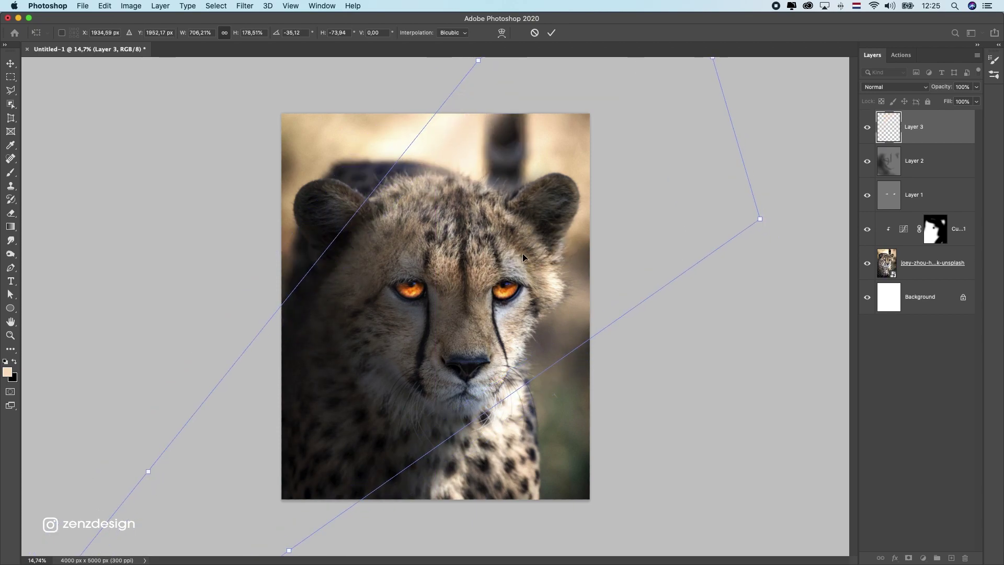
key(Return)
Raise the light beam's Lightness to +82 with Hue/Saturation.
key(super+u)
mouse_move(735, 294)
mouse_down()
mouse_move(759, 295)
mouse_move(750, 296)
mouse_up()
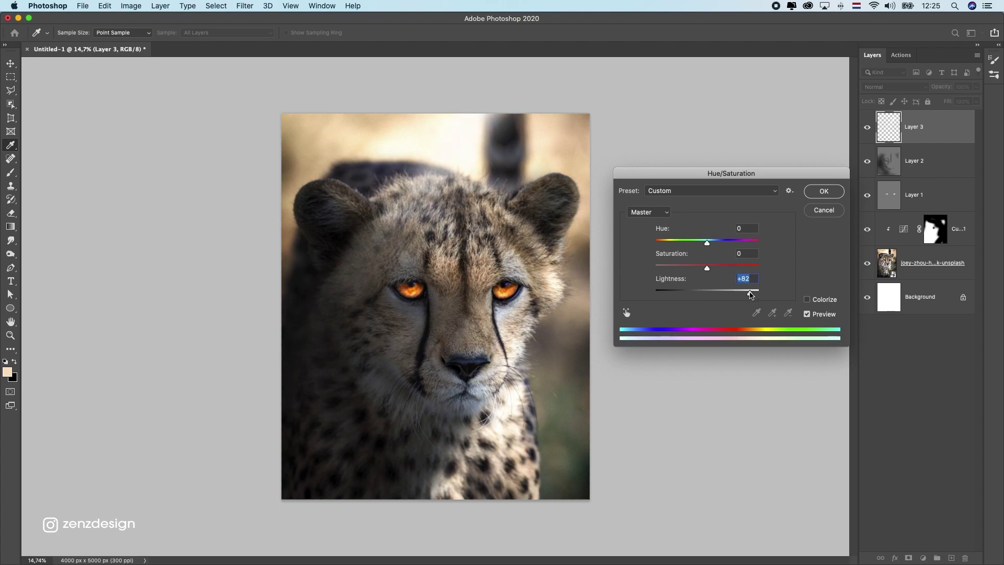
key(Return)
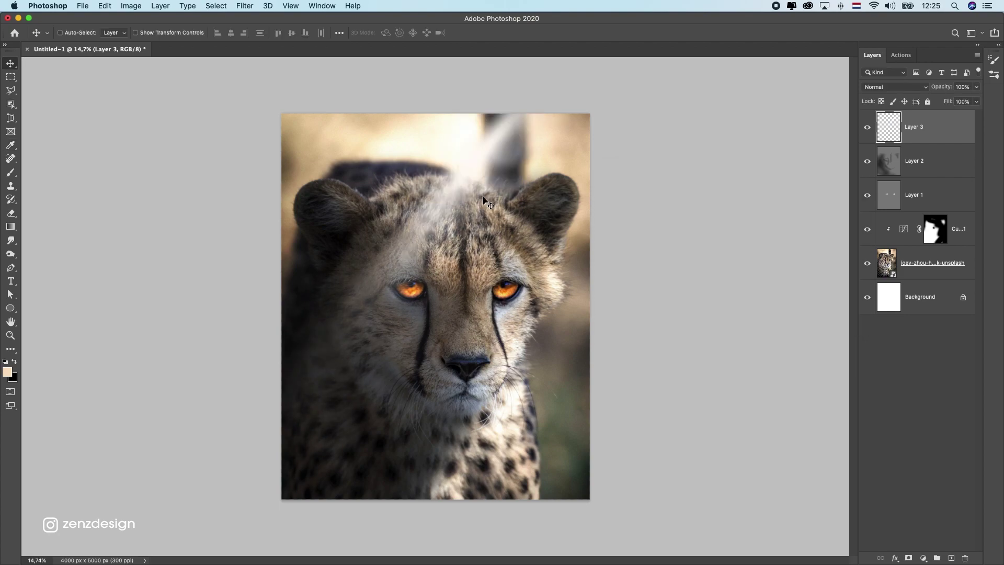
Rotate the light beam with Free Transform and reposition it over the forehead and the background behind it.
key(super+t)
drag(666, 246, 592, 88)
drag(412, 258, 526, 243)
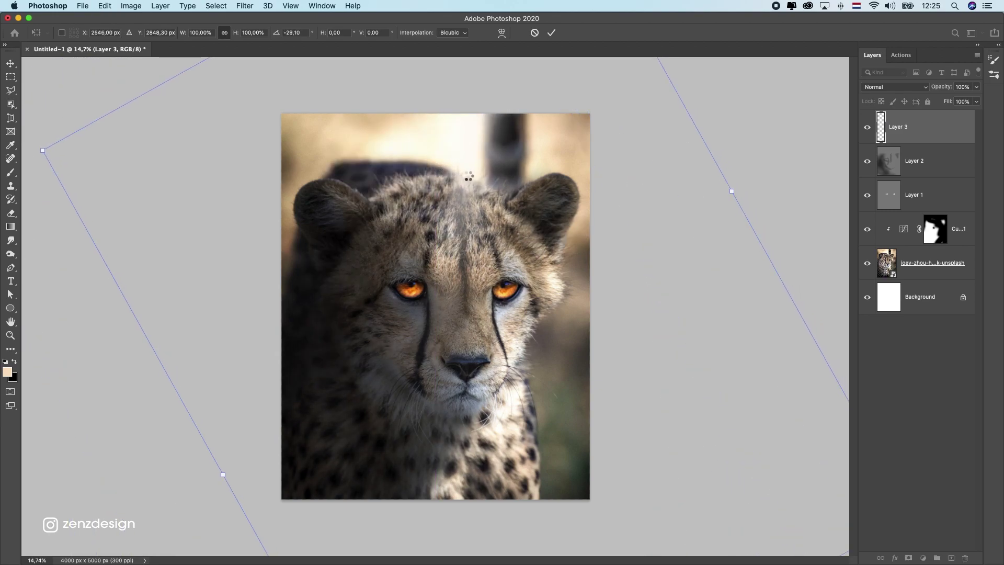
key(Return)
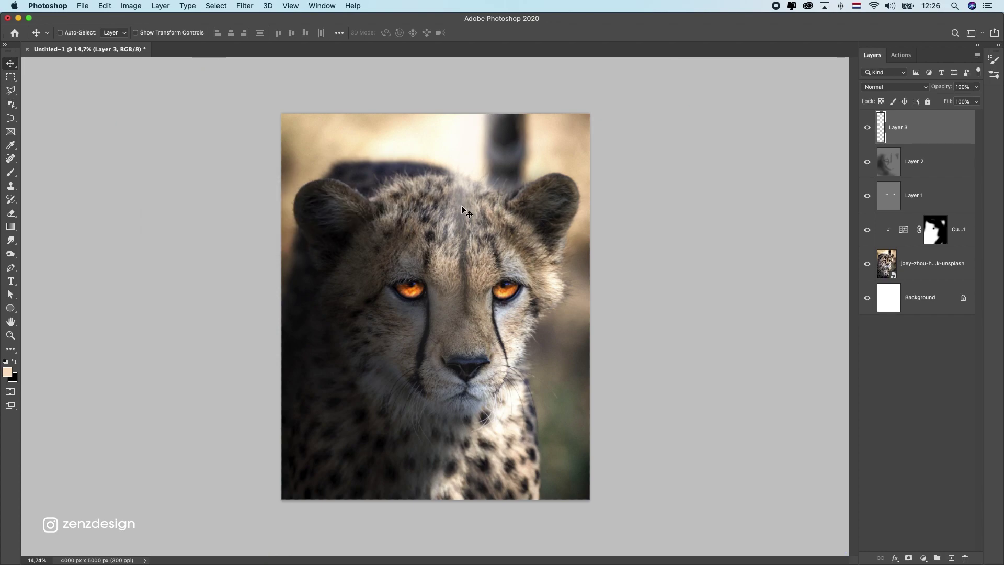
Duplicate the light beam layer, then narrow, rotate and shift the copy into a second diagonal ray beside the first.
key(ctrl+j)
mouse_move(540, 234)
mouse_down()
mouse_move(516, 237)
mouse_move(502, 149)
mouse_up()
key(ctrl+t)
drag(548, 238, 459, 267)
drag(547, 201, 567, 256)
drag(447, 247, 402, 205)
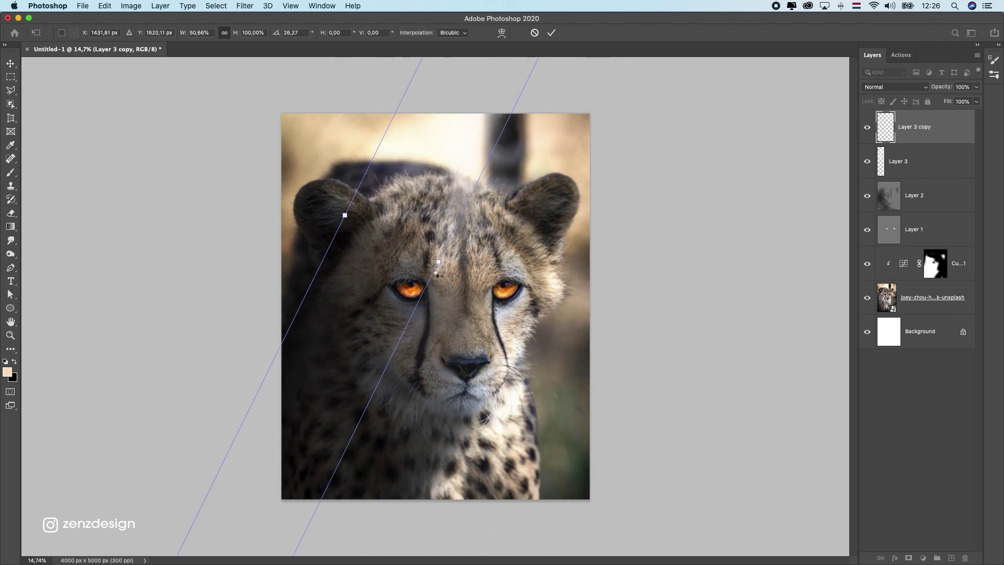
Change the canvas surround colour to black and review the light beams on the whole portrait.
scroll(731, 235, down, 5)
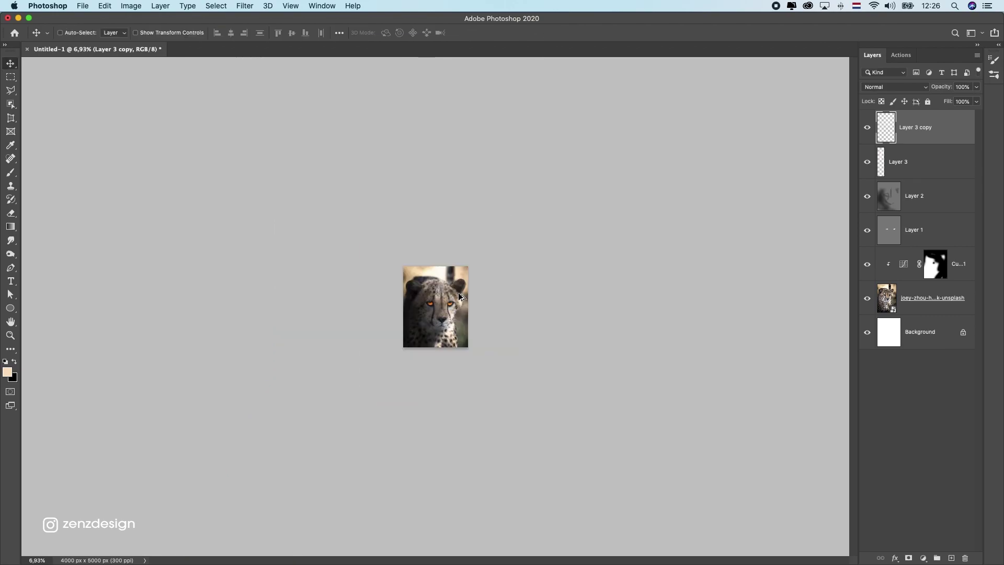
right_click(670, 243)
click(684, 253)
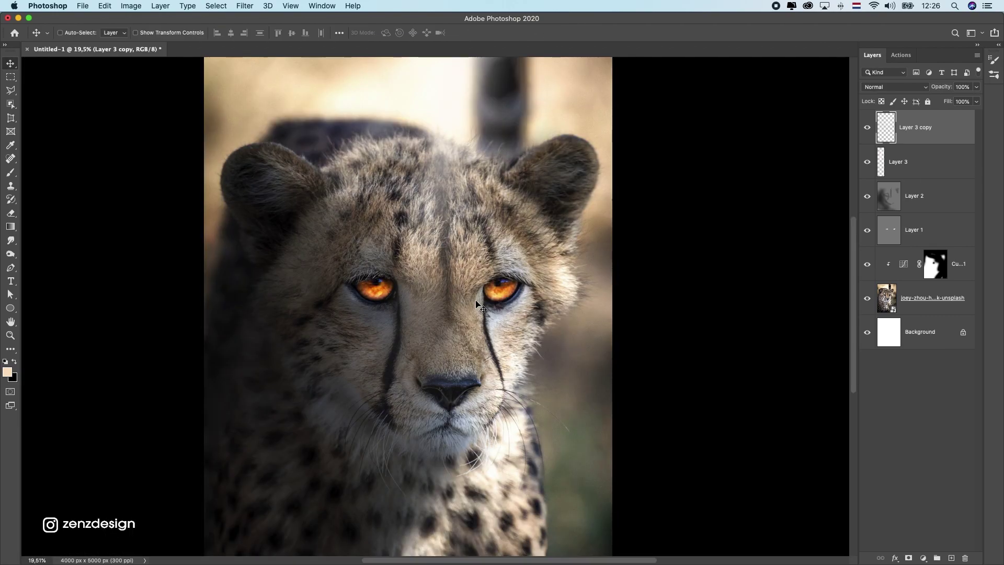
scroll(480, 303, up, 3)
scroll(480, 303, down, 4)
scroll(846, 215, up, 1)
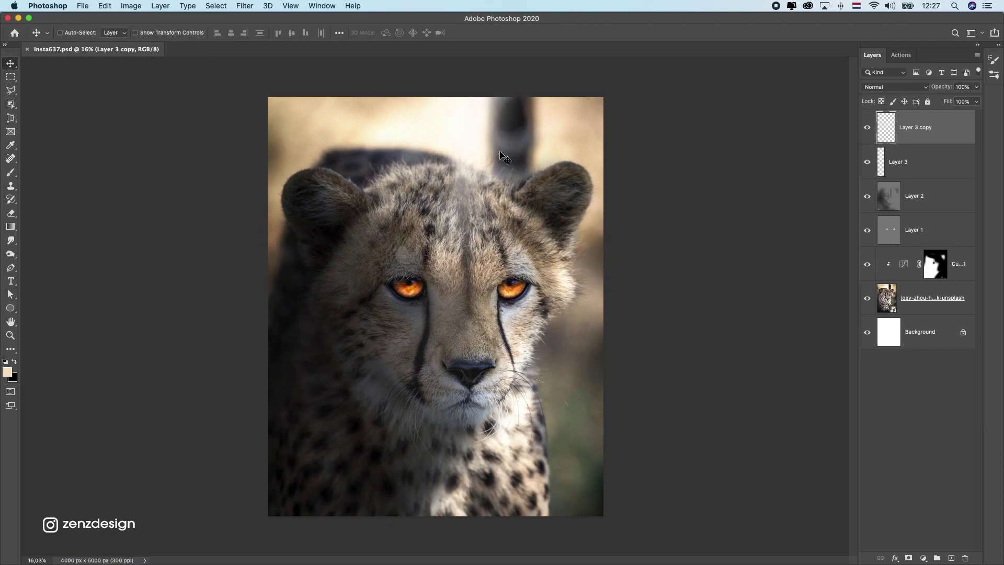
Rasterize the cheetah photo layer.
click(915, 301)
right_click(940, 257)
click(959, 286)
right_click(954, 287)
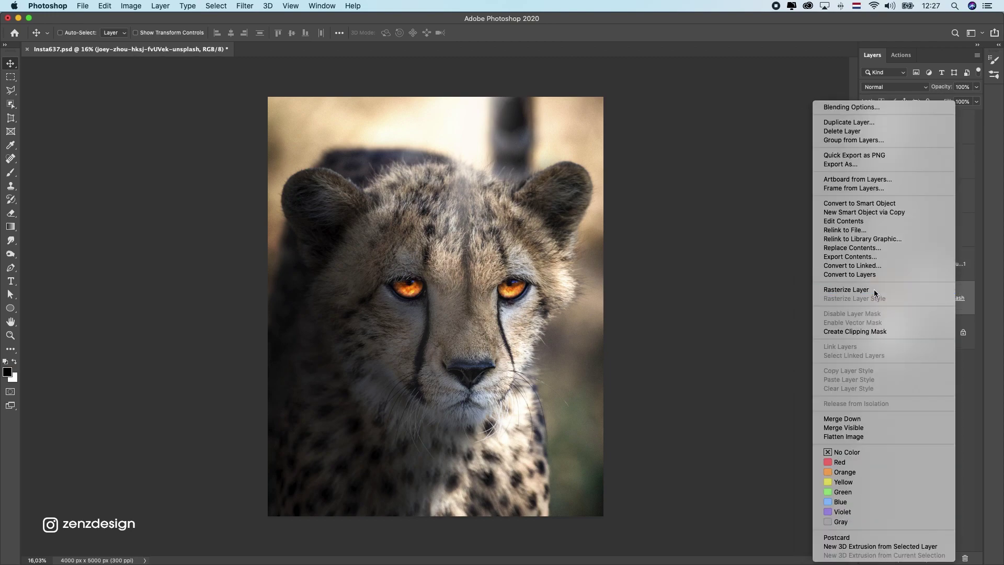
click(876, 289)
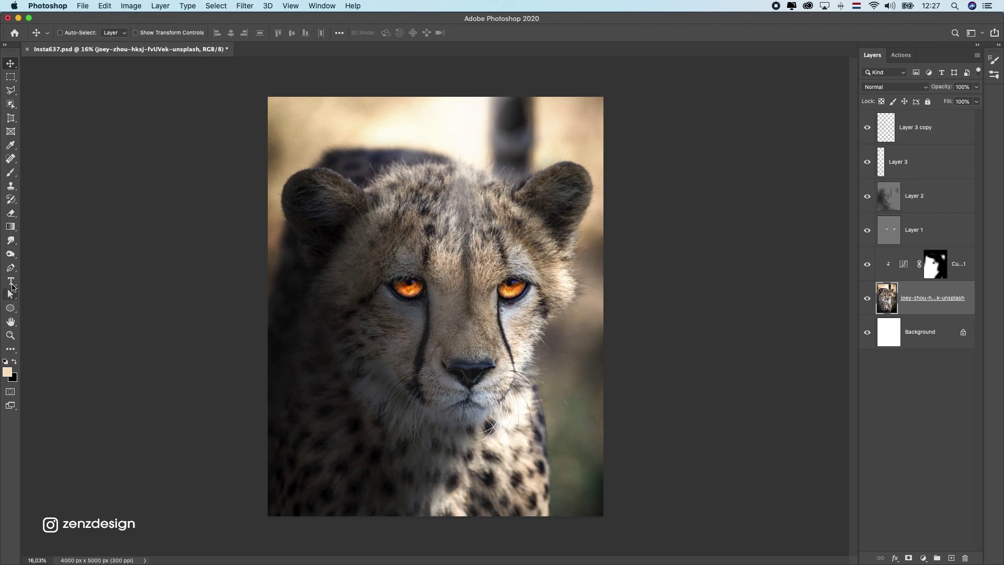
Cover the upper part of the tail with sampled bright background using the Clone Stamp tool at 500 px.
click(13, 190)
click(52, 186)
key(bracketright)
key(bracketright)
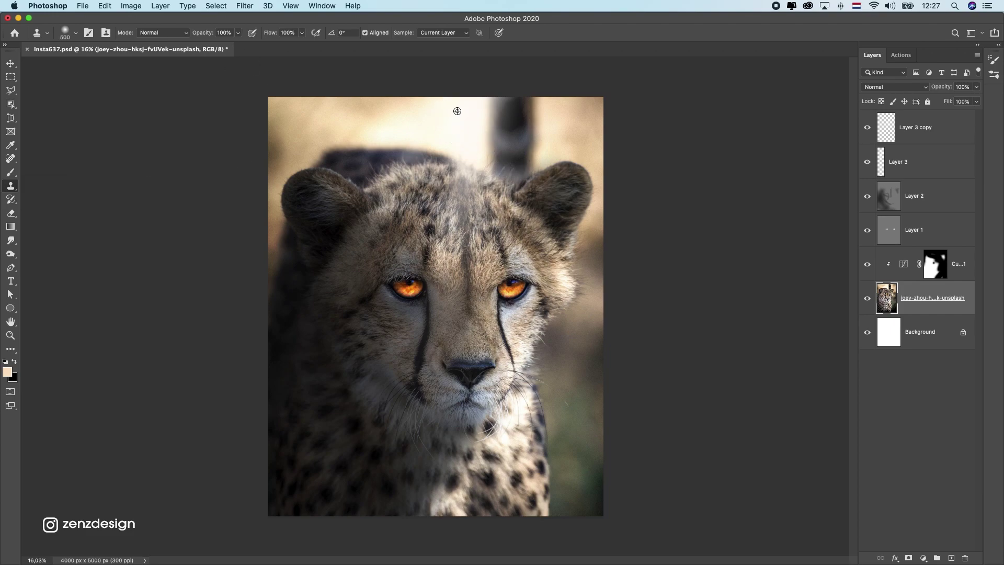
mouse_move(493, 105)
mouse_down()
mouse_move(508, 110)
mouse_move(498, 121)
mouse_move(463, 116)
mouse_up()
alt+click(446, 118)
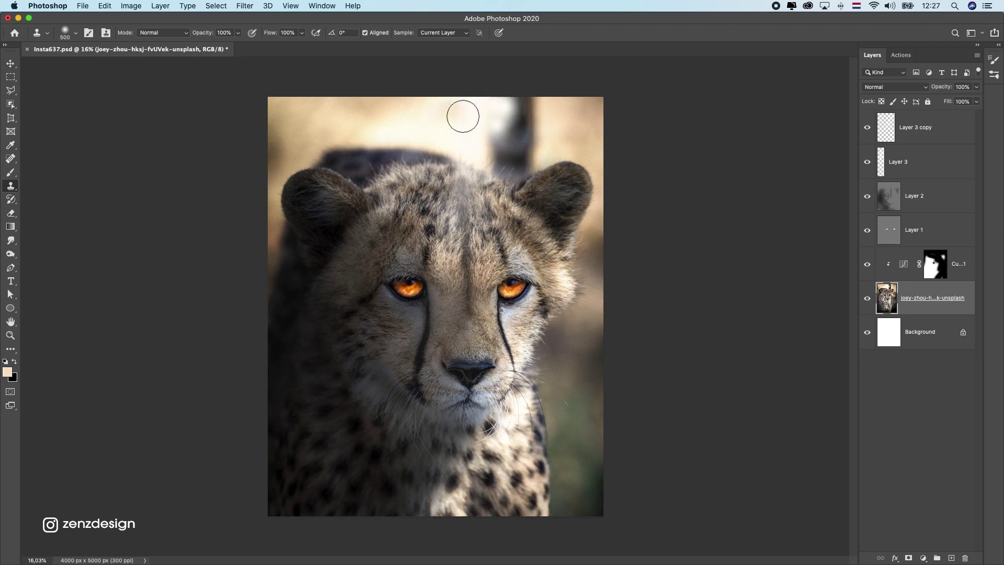
Clone nearby background over the rest of the tail down to the ear, and undo the last stroke.
mouse_move(536, 119)
mouse_down()
mouse_move(538, 98)
mouse_move(520, 96)
mouse_move(528, 139)
mouse_move(491, 151)
mouse_move(501, 160)
mouse_move(474, 143)
mouse_move(547, 144)
mouse_move(522, 154)
mouse_move(540, 133)
mouse_move(519, 134)
mouse_move(560, 122)
mouse_move(486, 128)
mouse_move(500, 134)
mouse_move(504, 118)
mouse_move(460, 125)
mouse_move(514, 109)
mouse_move(491, 85)
mouse_move(496, 137)
mouse_move(513, 153)
mouse_move(473, 136)
mouse_move(492, 125)
mouse_move(521, 161)
mouse_move(475, 141)
mouse_move(502, 162)
mouse_move(564, 145)
mouse_move(560, 133)
mouse_move(516, 164)
mouse_up()
alt+click(556, 143)
click(527, 155)
alt+click(546, 132)
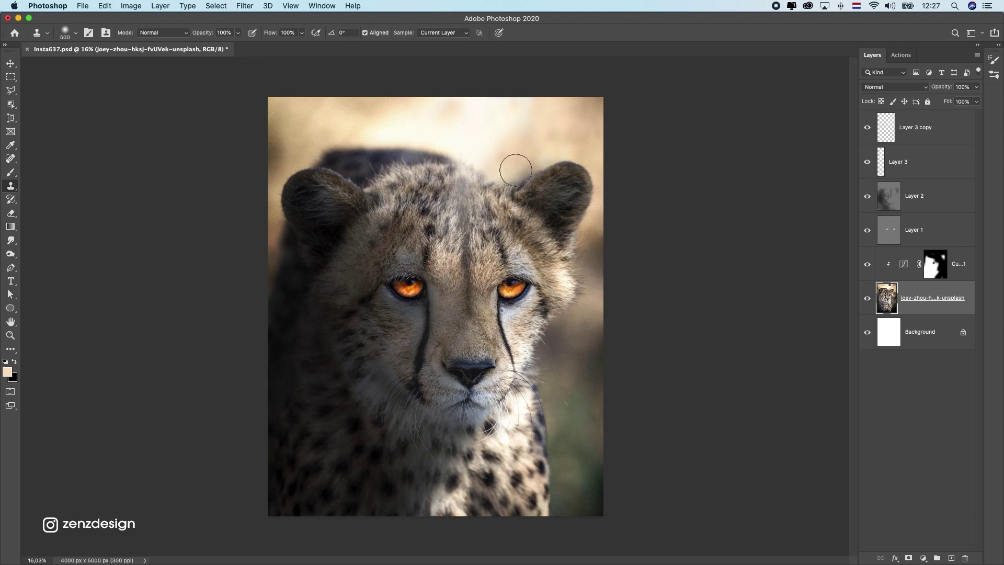
key(super+z)
Inspect the retouched background at different magnifications and set the canvas surround colour to Black.
scroll(531, 154, down, 3)
scroll(475, 245, up, 7)
scroll(506, 194, down, 7)
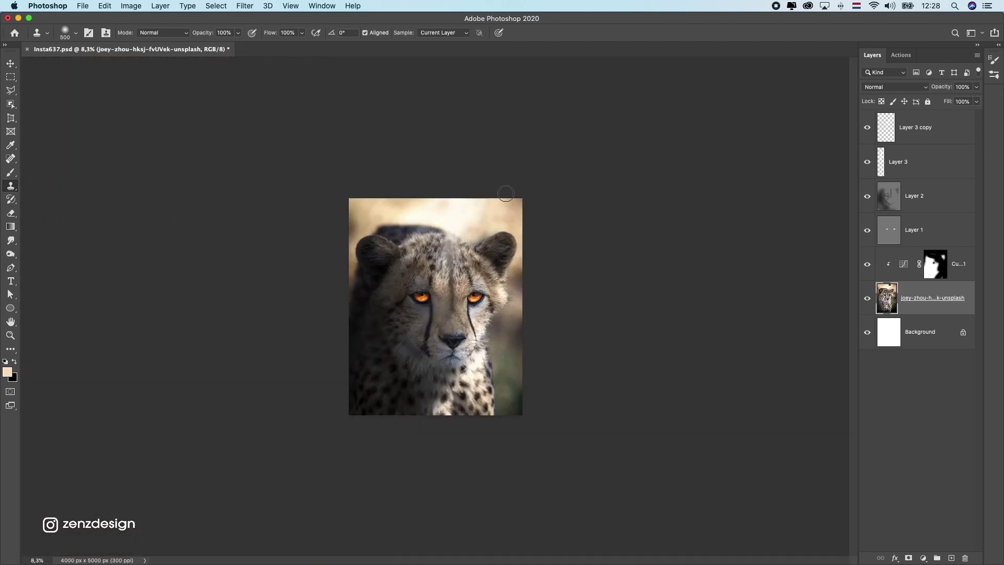
scroll(505, 194, up, 4)
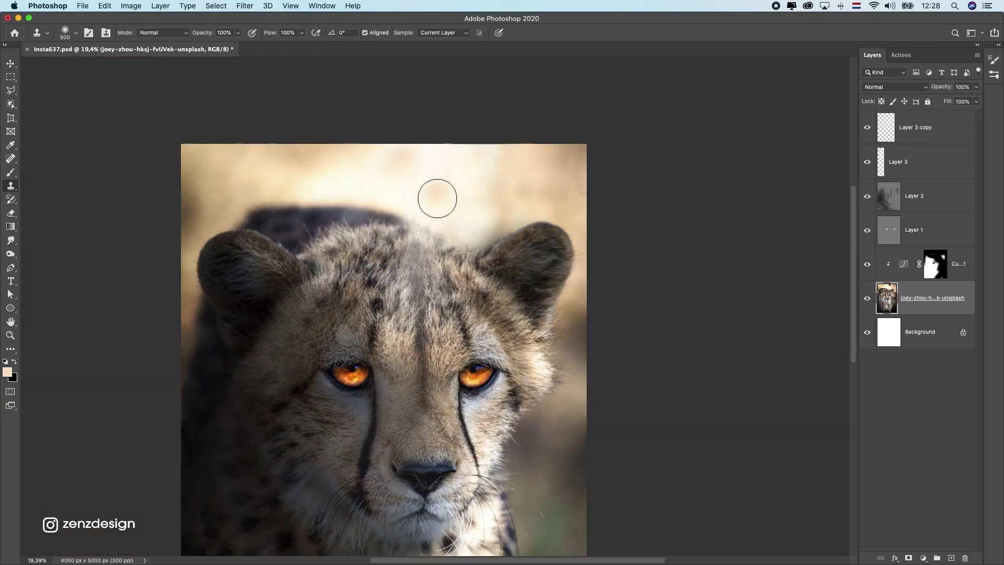
scroll(465, 228, down, 4)
scroll(466, 229, up, 4)
scroll(466, 229, down, 4)
right_click(636, 171)
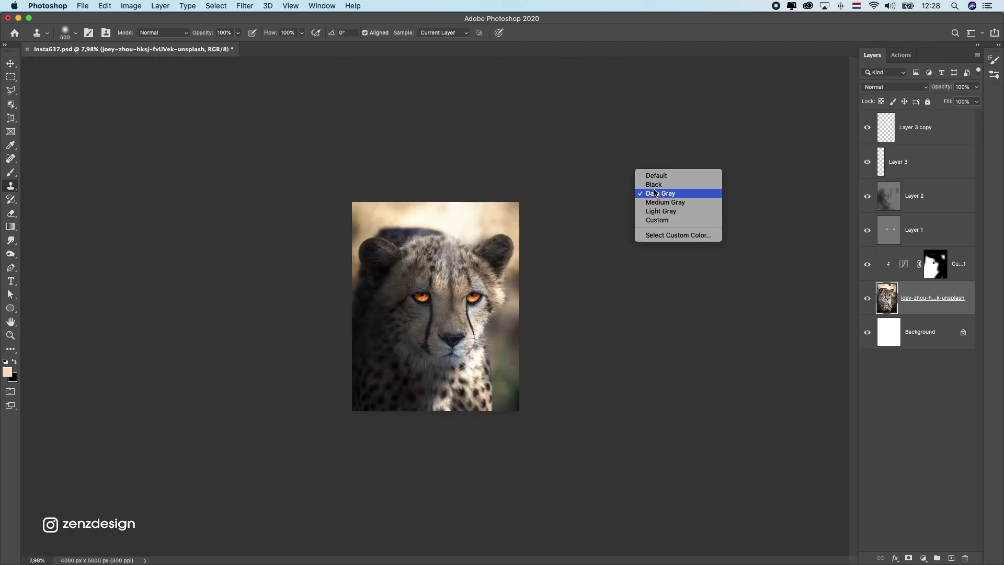
click(653, 185)
scroll(654, 184, up, 4)
Add a new layer above Layer 3 copy, fill it with gray and set its blending mode to Overlay.
click(881, 142)
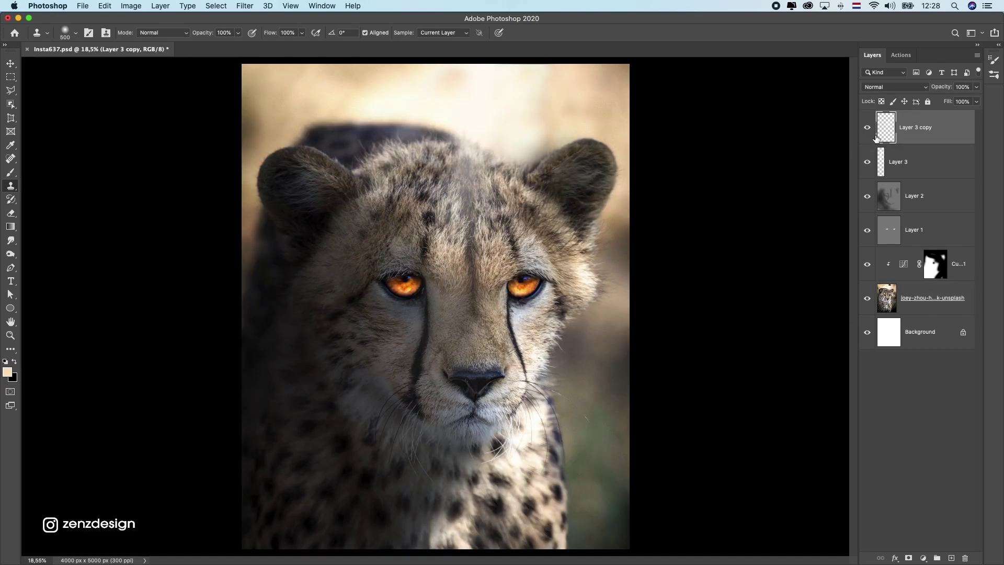
click(950, 558)
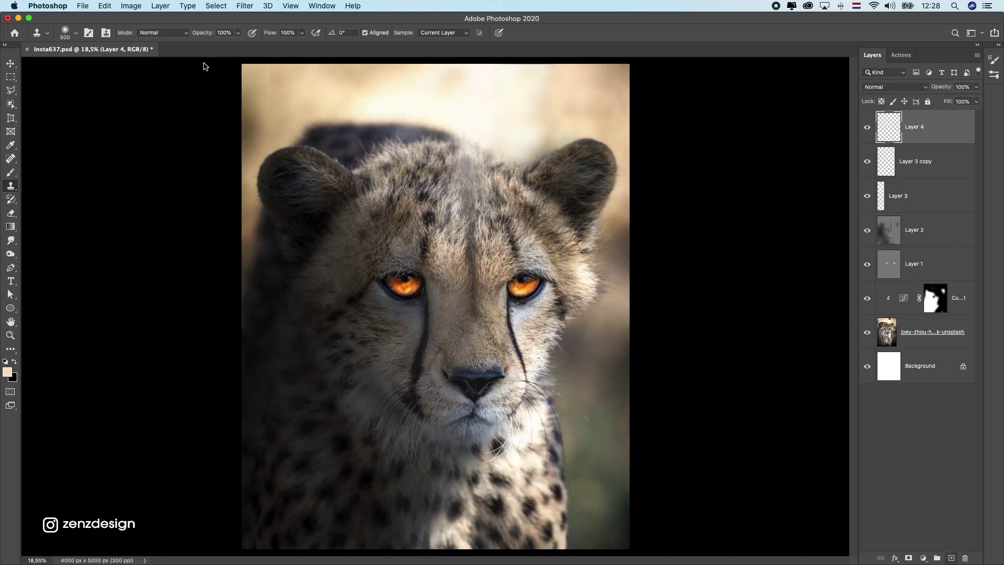
click(107, 5)
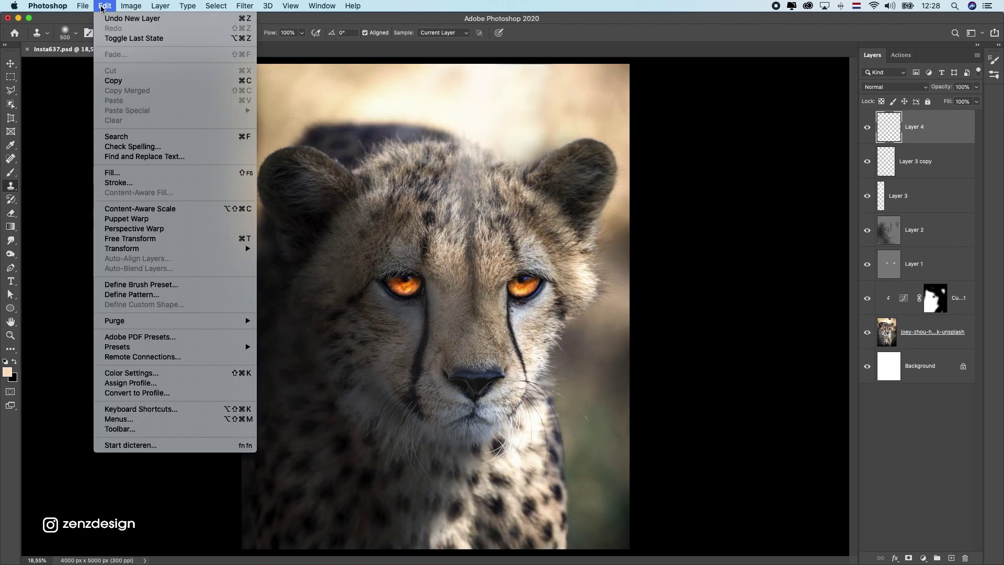
click(144, 172)
click(780, 128)
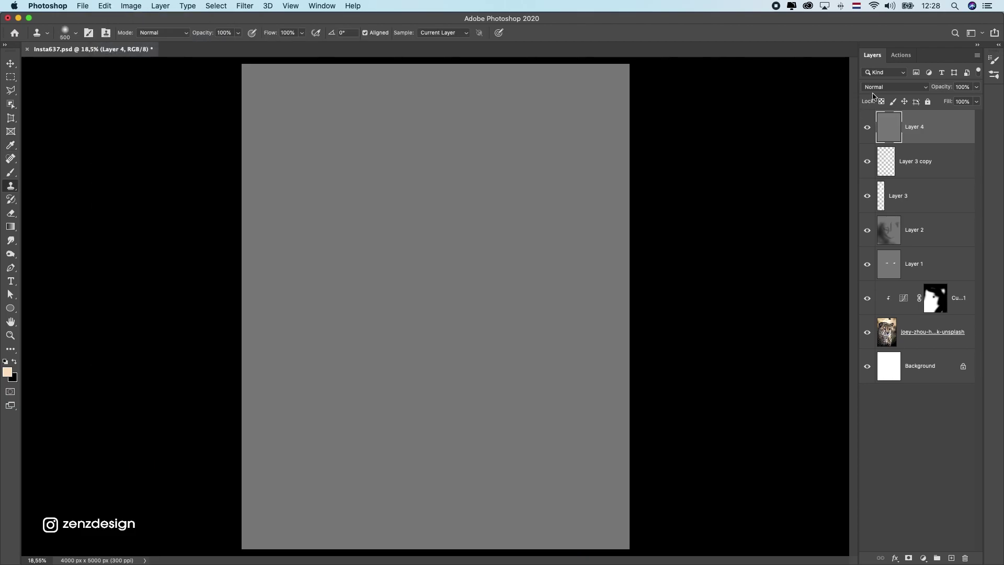
click(875, 87)
click(876, 199)
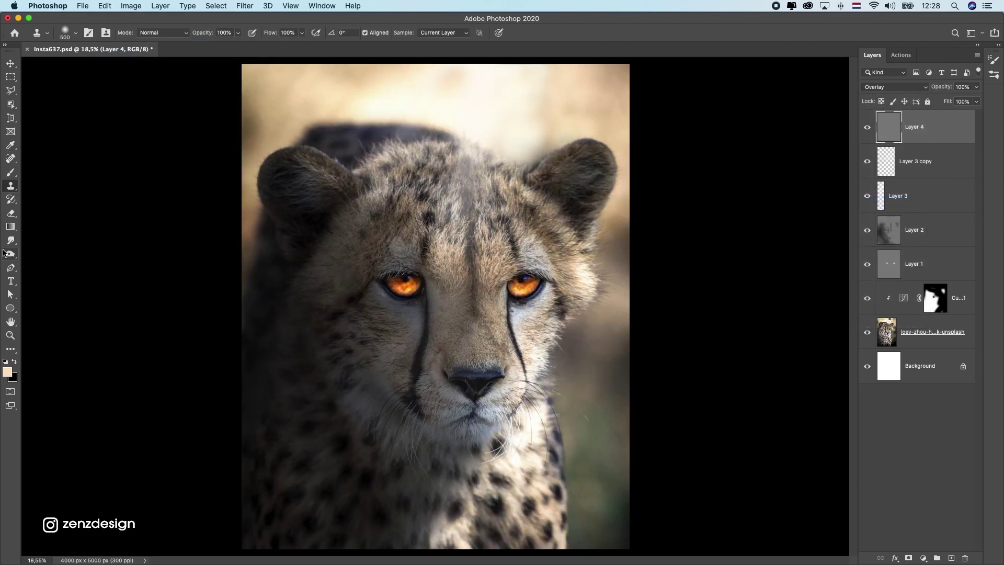
Activate the Brush tool and choose a light cyan foreground colour.
click(11, 171)
click(7, 372)
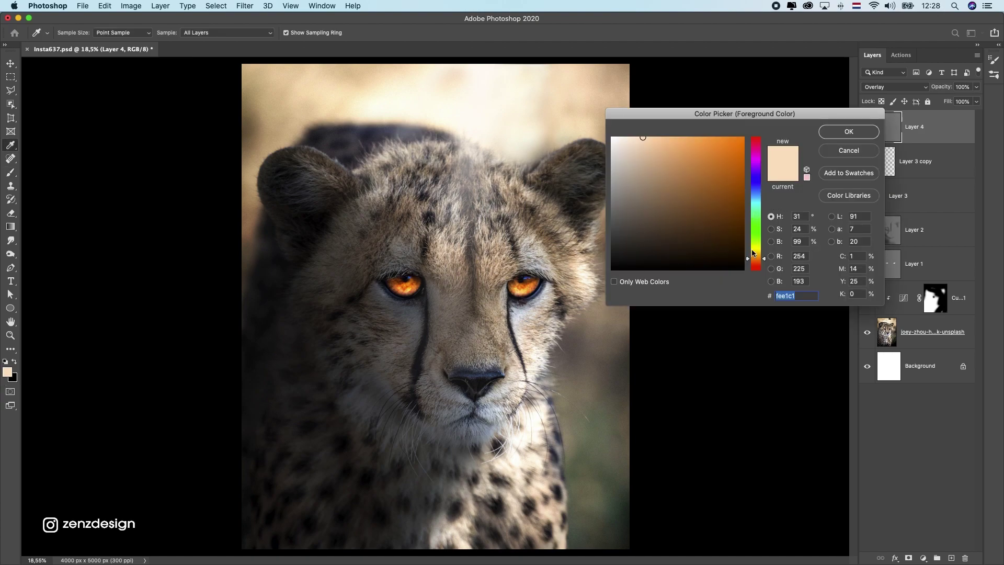
drag(753, 262, 753, 200)
drag(653, 139, 655, 109)
click(866, 135)
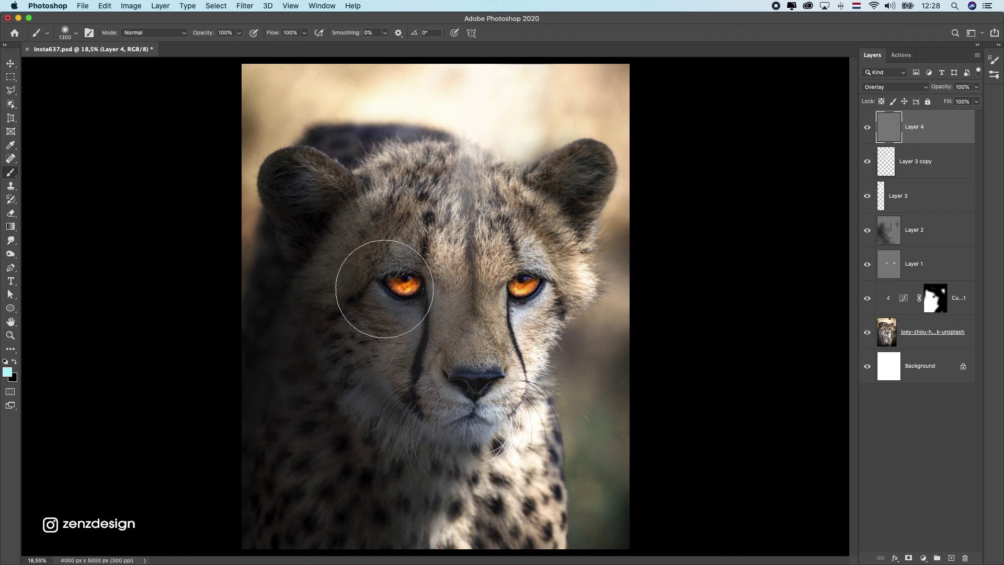
click(399, 282)
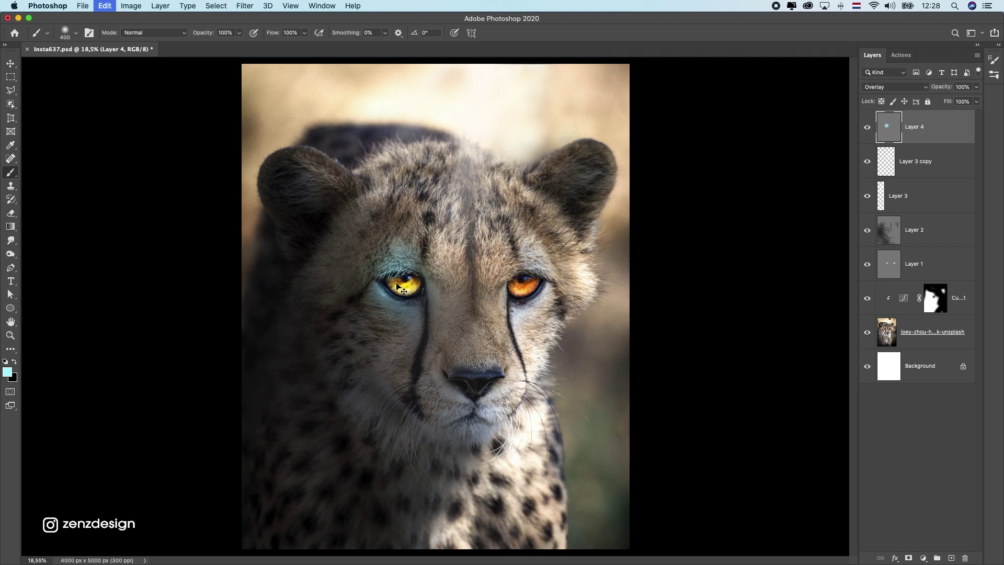
key(super+z)
key(super+z)
Paint light cyan over both irises on the gray Overlay layer with a 200 px brush.
key(bracketleft)
key(bracketleft)
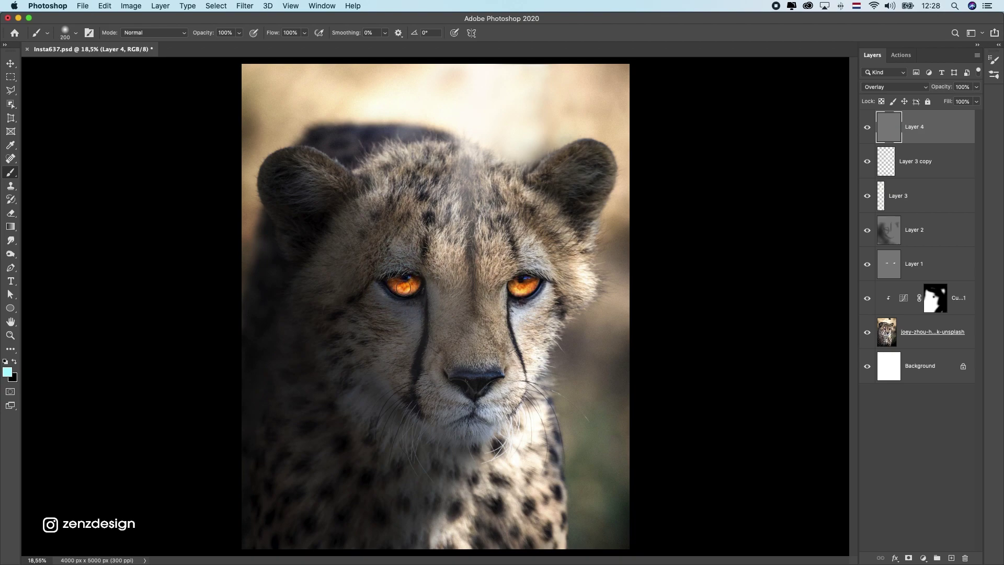
drag(395, 284, 415, 282)
mouse_move(506, 289)
mouse_down()
mouse_move(536, 282)
mouse_move(522, 293)
mouse_up()
scroll(518, 295, down, 3)
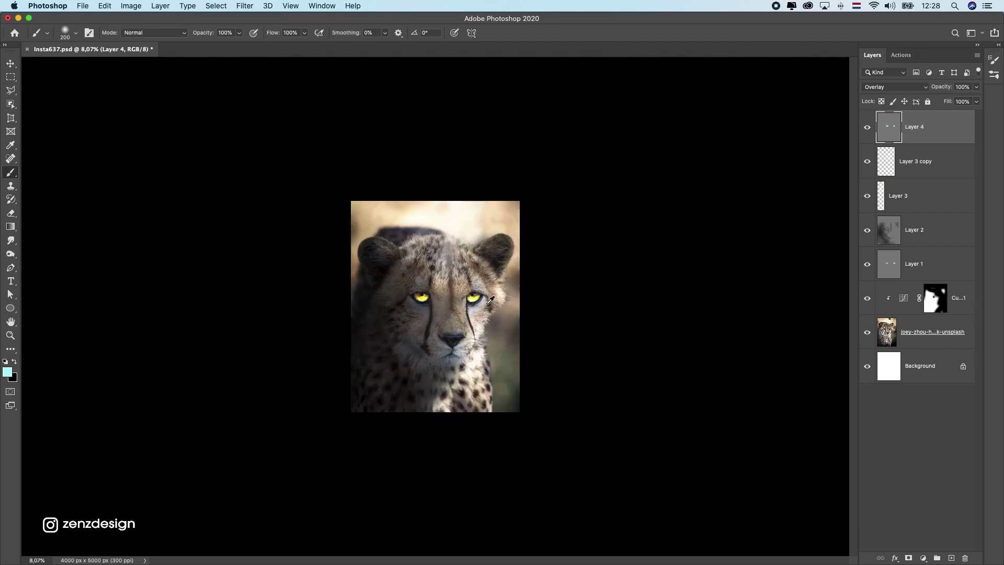
scroll(490, 299, up, 3)
key(super+0)
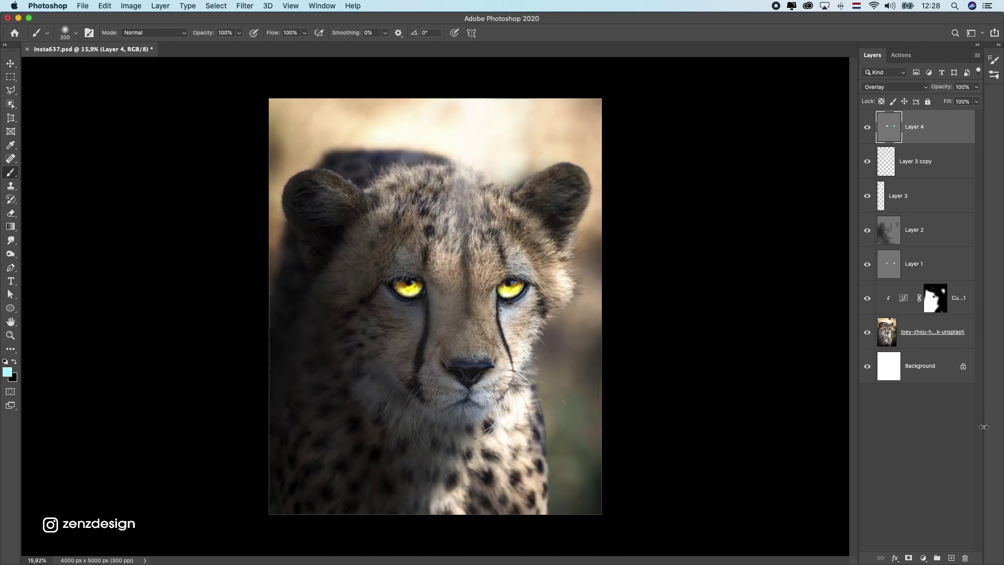
Add a new layer on top and paint both irises light cyan with the 200 px brush.
click(950, 559)
mouse_move(394, 290)
mouse_down()
mouse_move(418, 287)
mouse_move(400, 289)
mouse_up()
key(super+z)
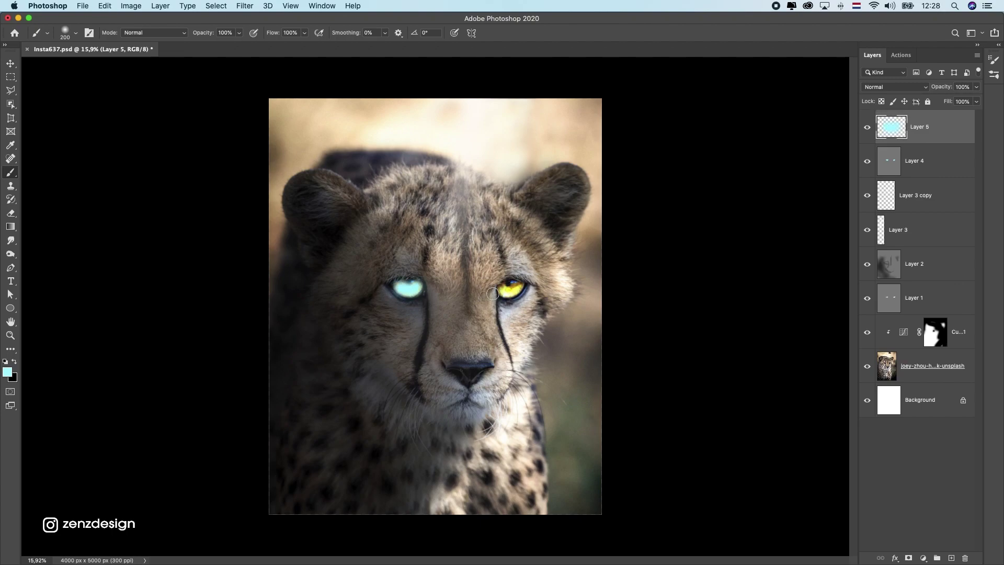
drag(514, 288, 518, 286)
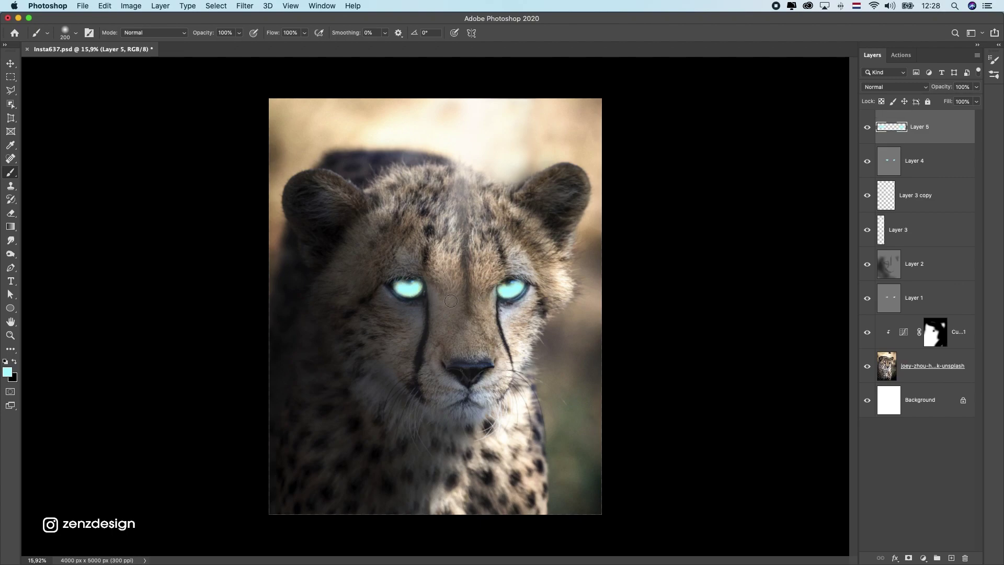
scroll(445, 291, down, 8)
scroll(445, 291, up, 6)
Set the blending mode of the painted cyan eye layer to Color.
click(888, 87)
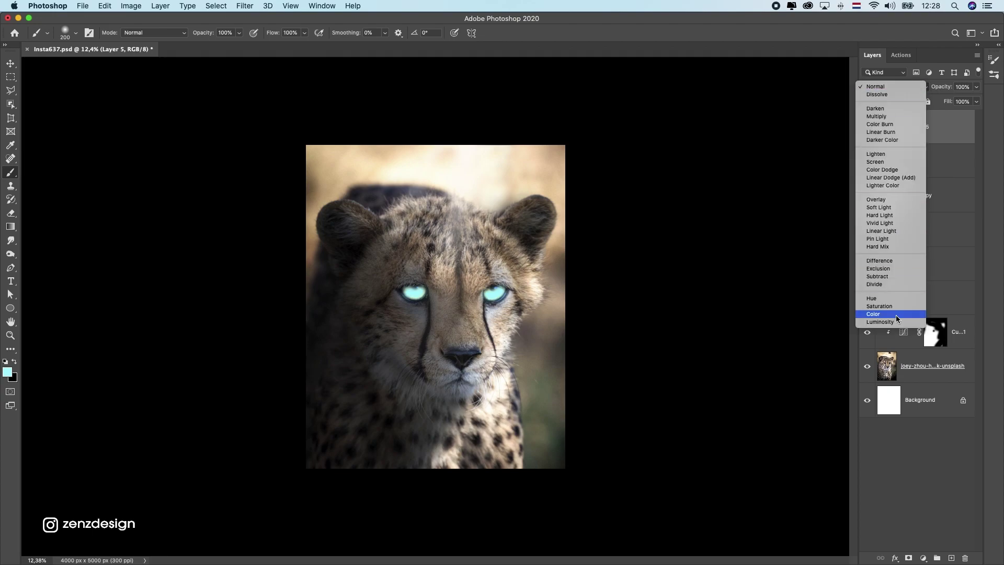
click(893, 319)
scroll(444, 308, down, 5)
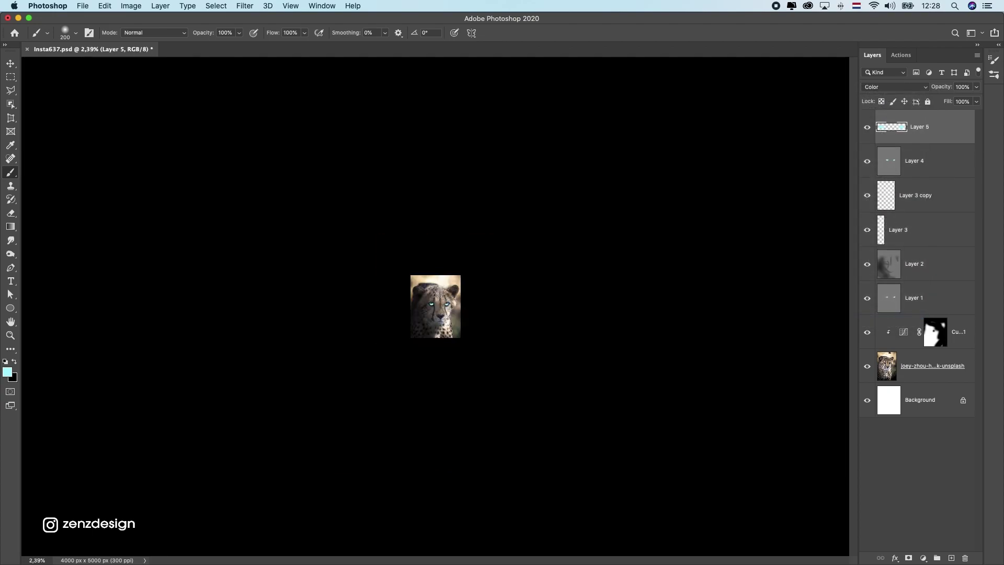
scroll(444, 308, up, 6)
Change the canvas surround to a dark gray and compare the eyes with Layer 5 hidden and shown.
right_click(720, 190)
click(732, 192)
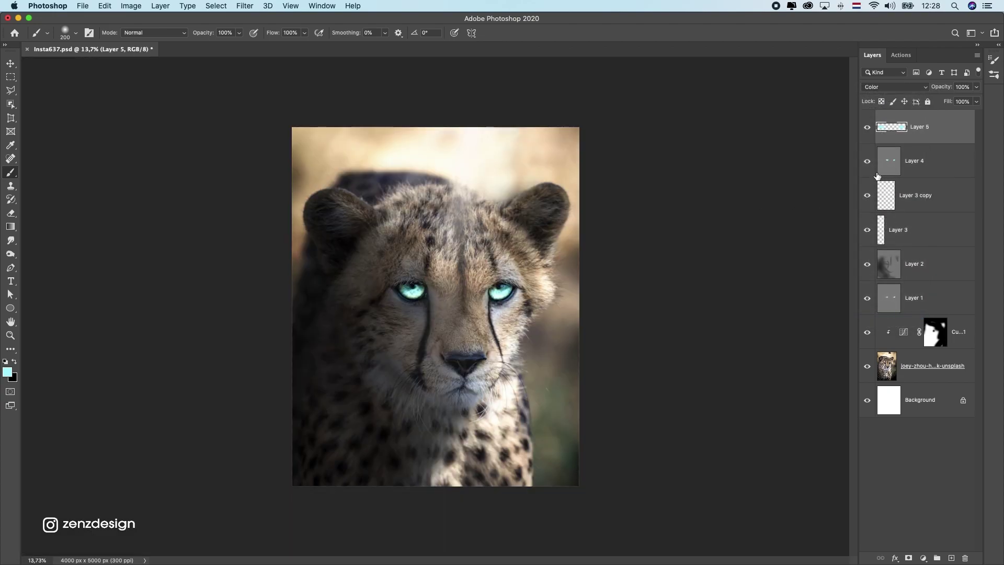
click(866, 131)
click(867, 131)
Clean up the paint spill around both irises on Layer 5 and Layer 4 with the Eraser at 100 px.
scroll(398, 296, up, 3)
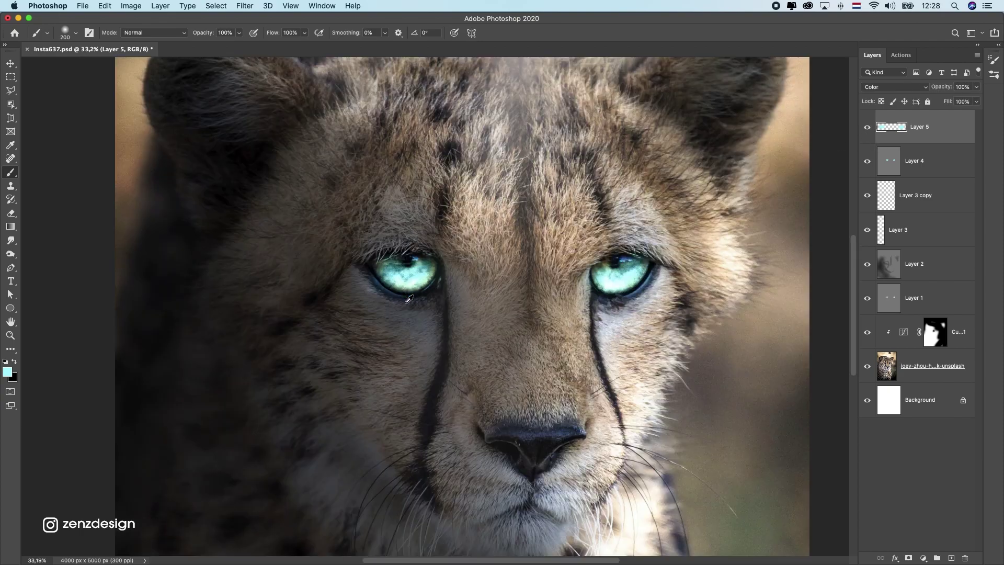
click(8, 216)
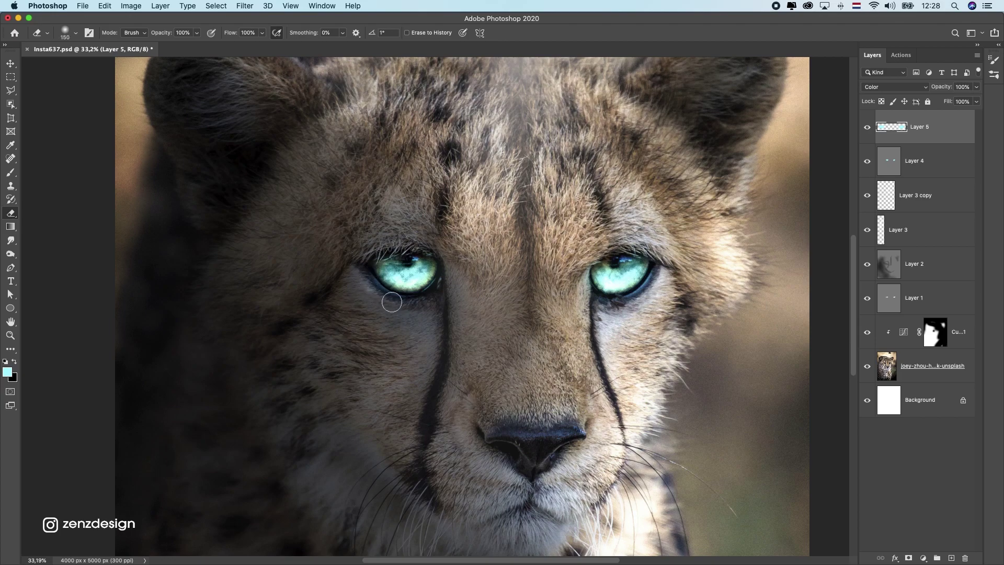
key(bracketleft)
click(905, 172)
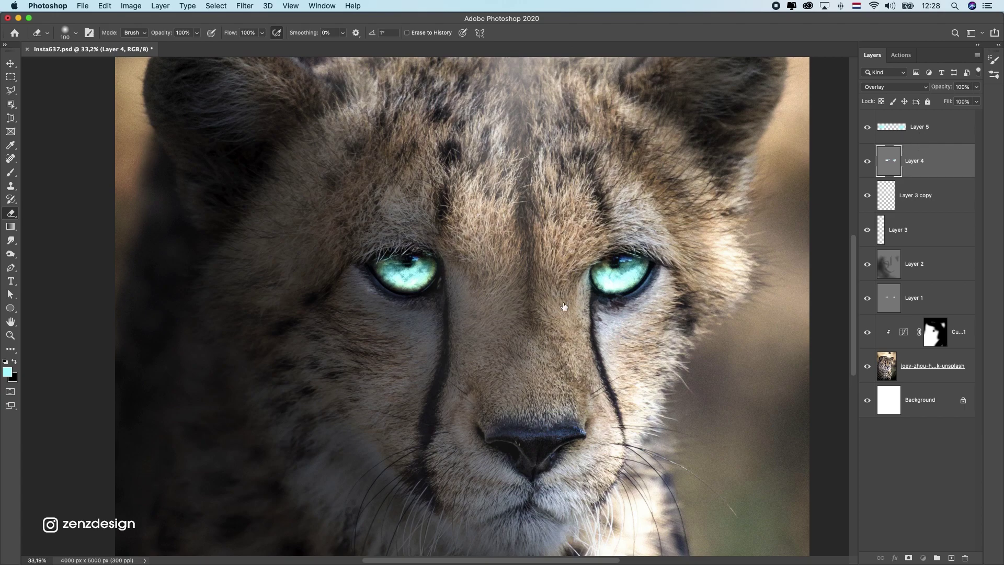
key(alt+bracketright)
Compare the portrait with and without Layer 4 and Layer 5 at different magnifications.
scroll(610, 304, down, 8)
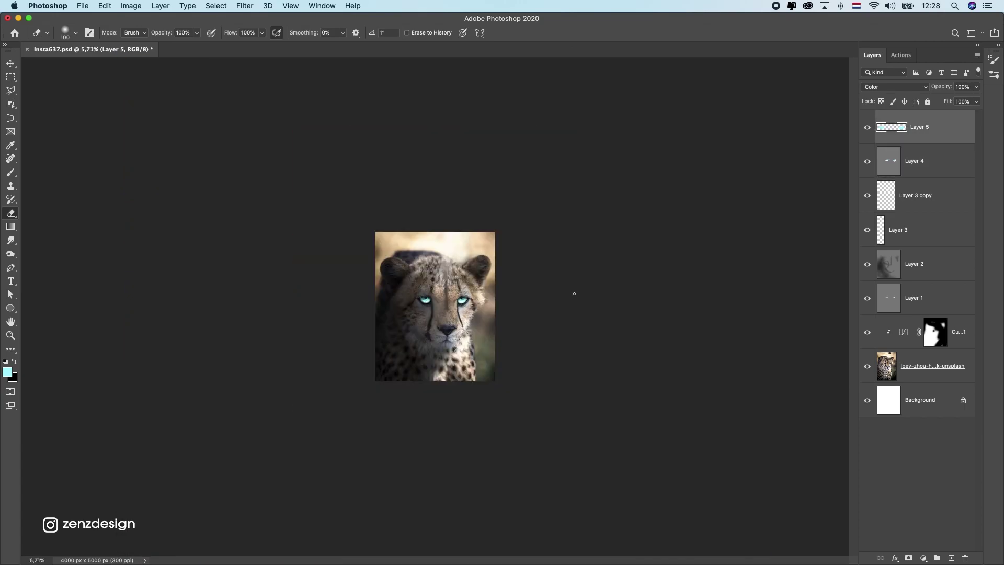
scroll(573, 293, up, 3)
click(867, 160)
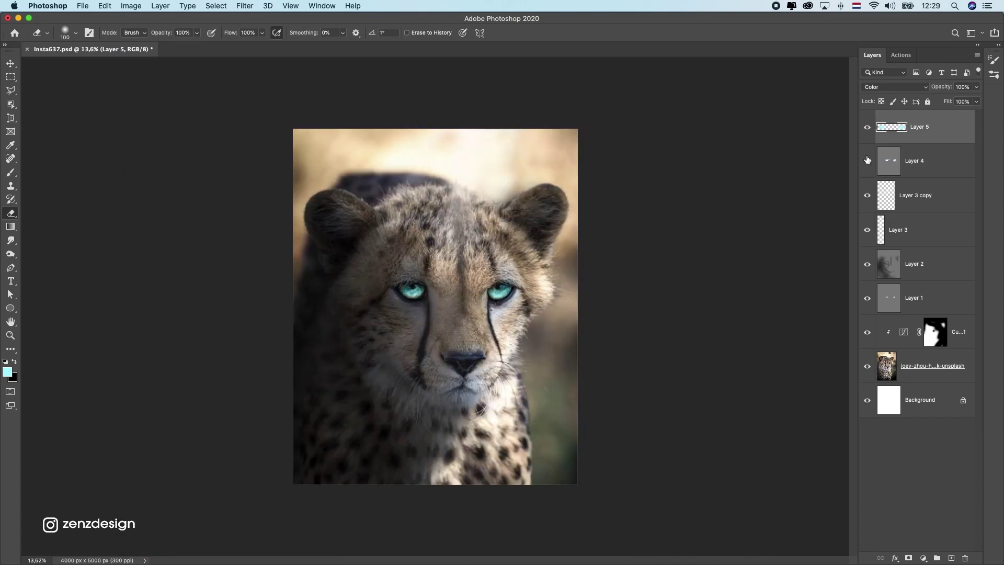
click(867, 160)
click(867, 161)
click(866, 131)
key(super+minus)
key(super+minus)
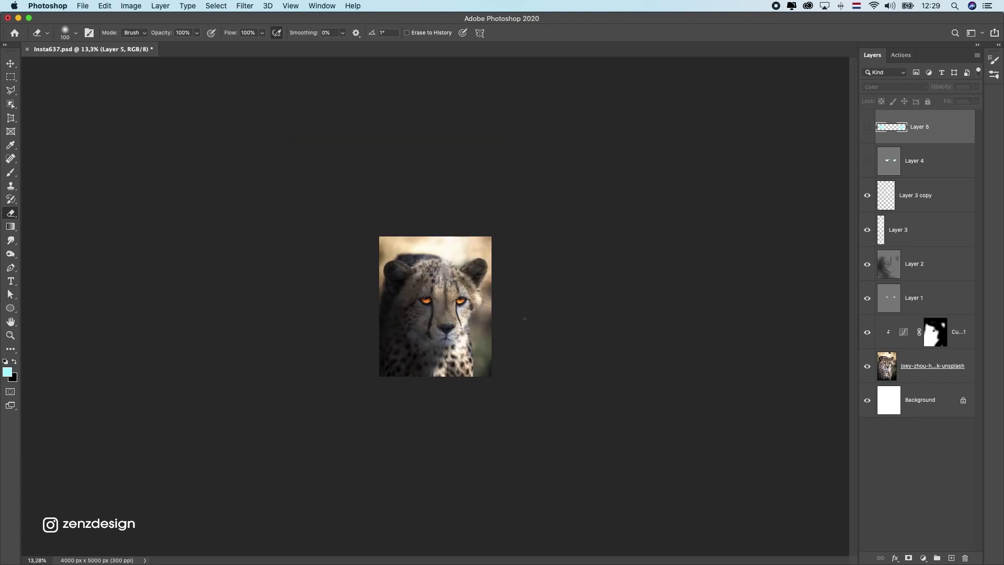
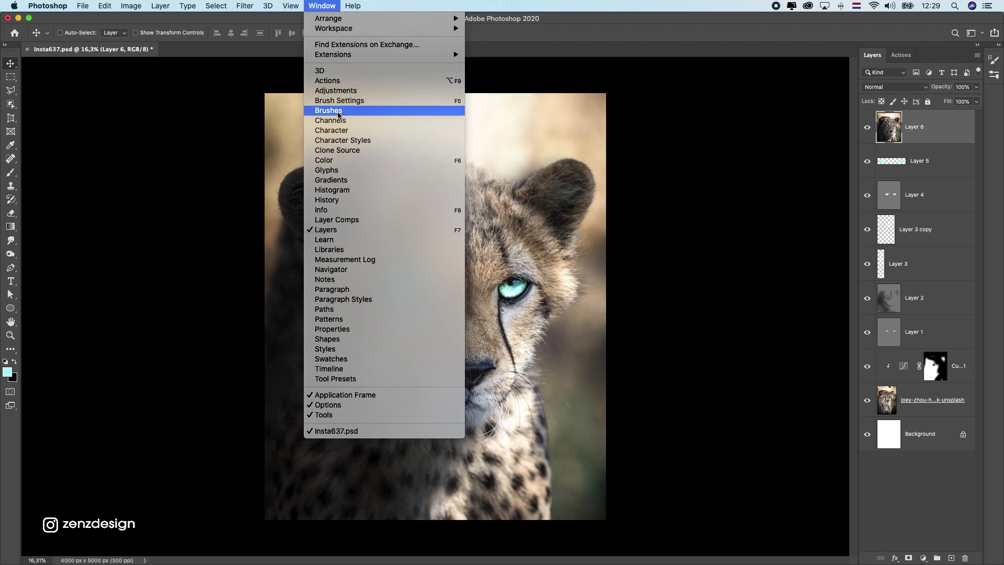
Run the "Just Play me !!" action from the Vector Painting set on Layer 6.
click(342, 81)
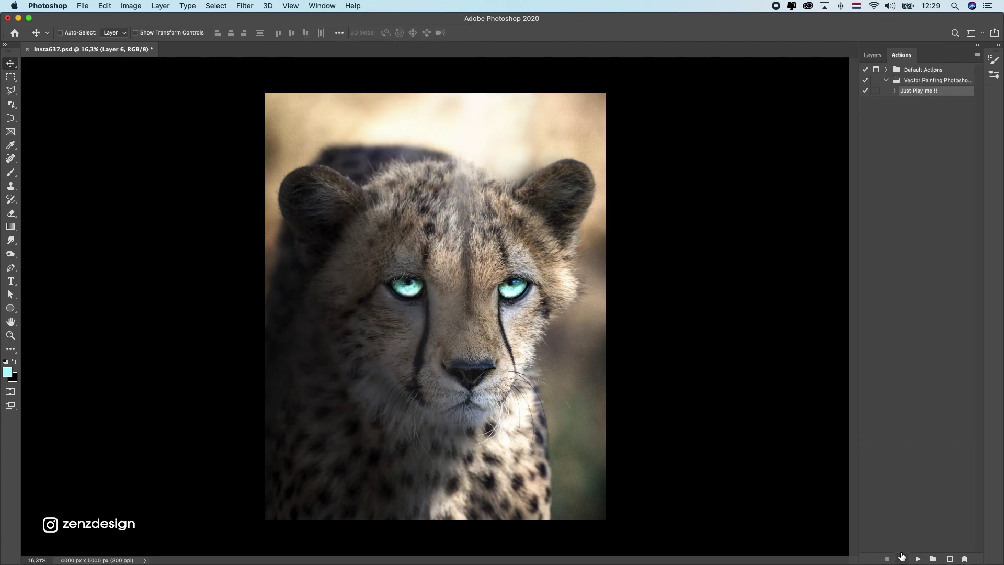
click(917, 559)
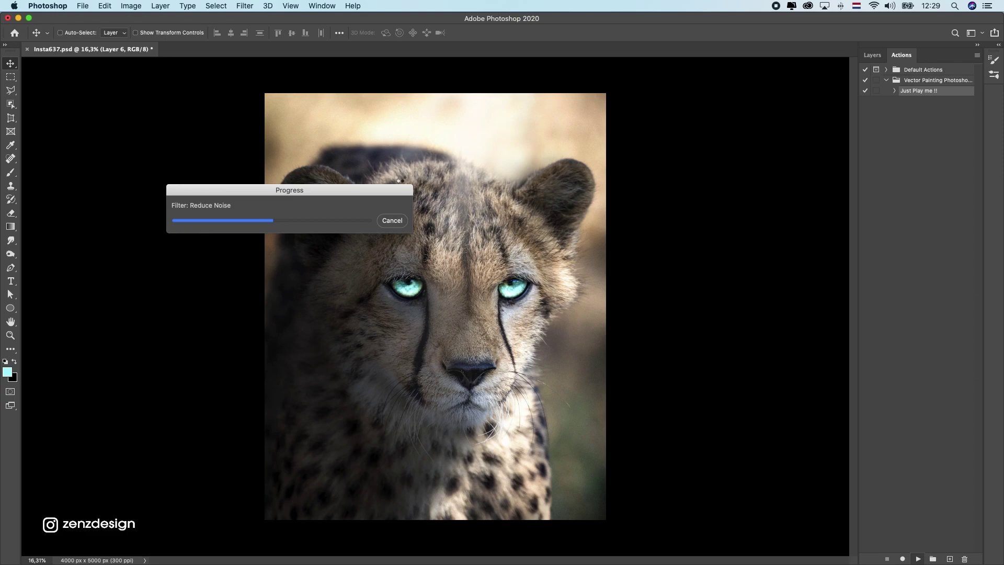
drag(388, 193, 461, 191)
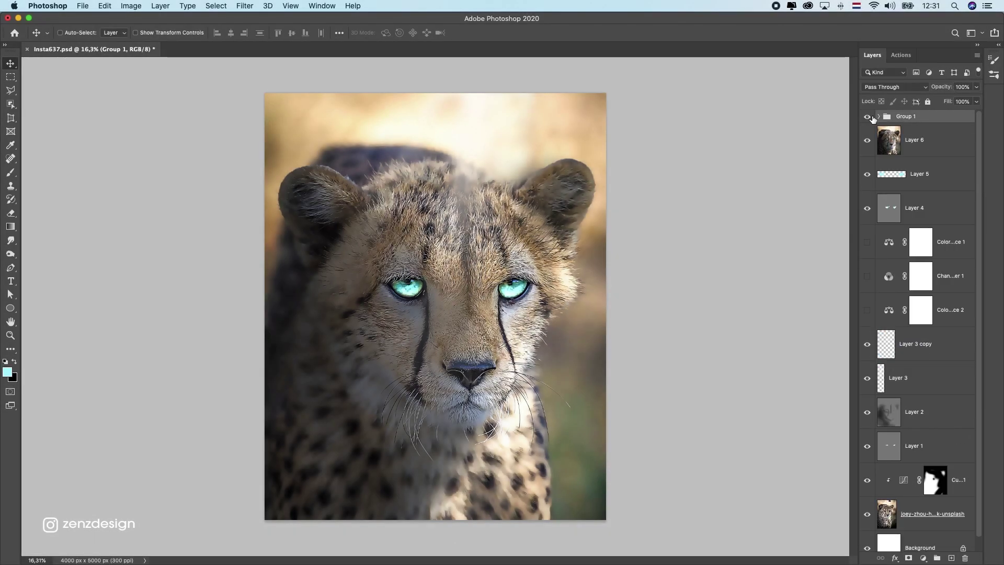
Compare the portrait with Group 1 hidden and shown, and examine the face up close.
click(867, 117)
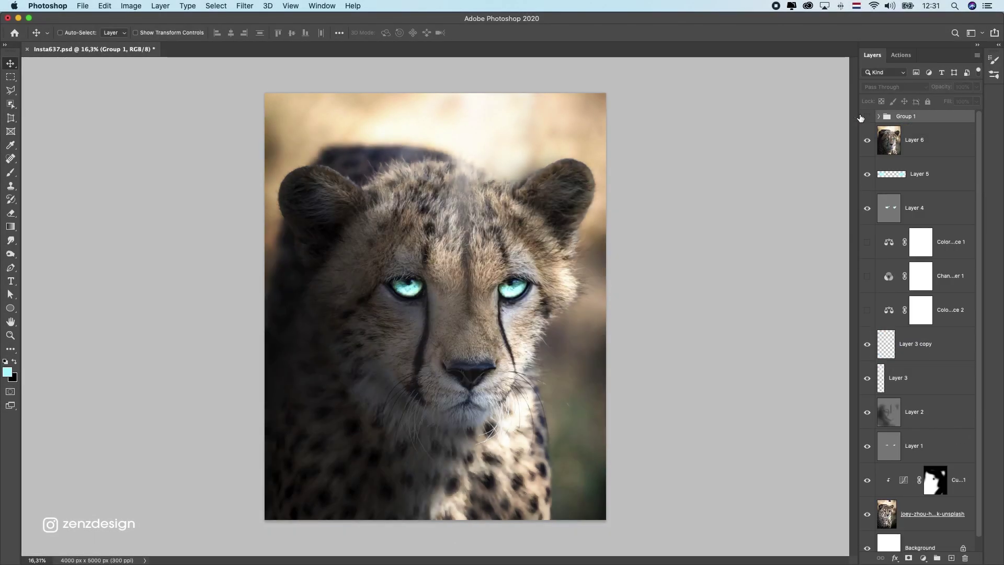
click(867, 116)
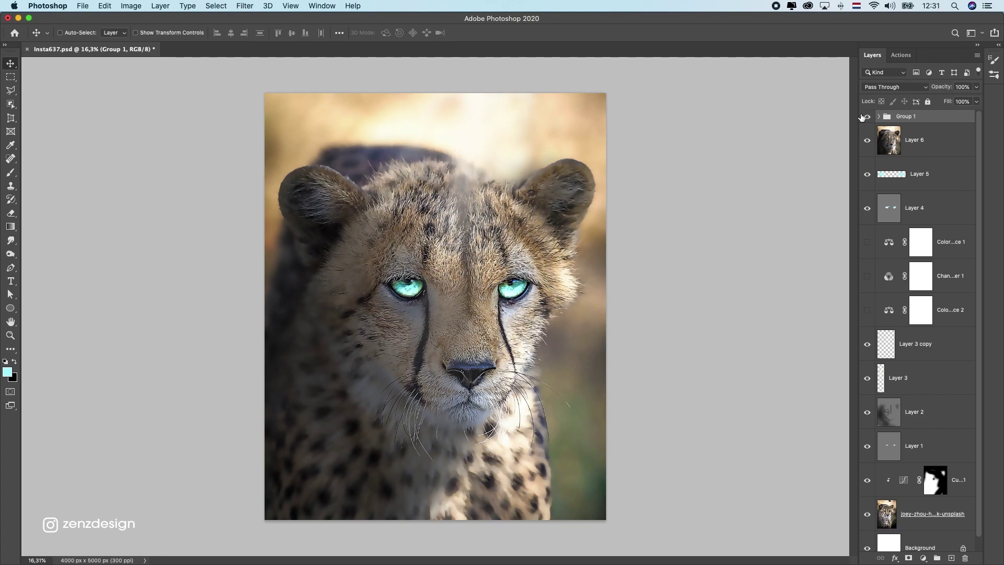
scroll(450, 311, up, 5)
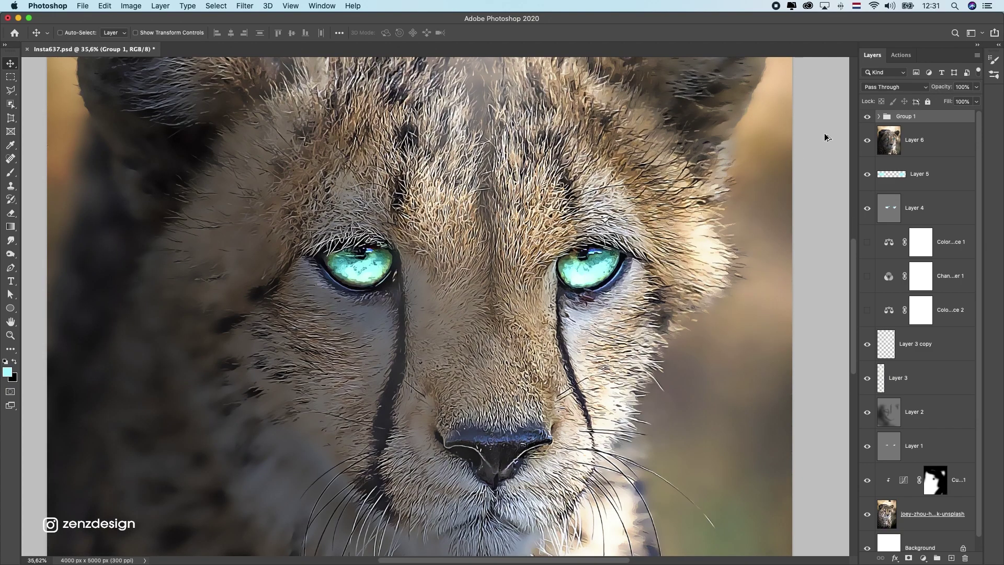
Expand Group 1, preview its Vibrance and Curves adjustments by toggling them, and leave both switched on.
click(879, 117)
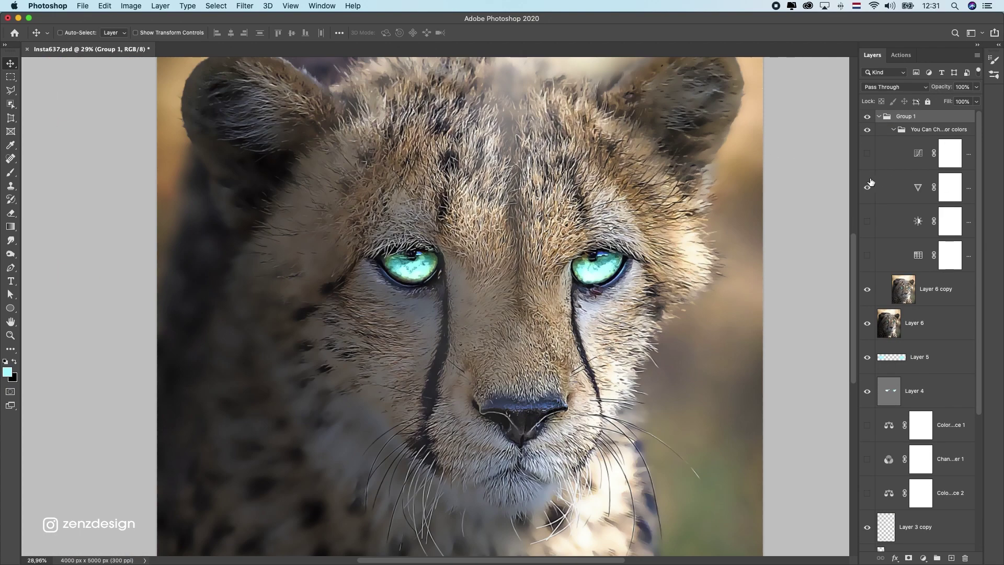
click(879, 187)
scroll(874, 194, down, 2)
click(866, 188)
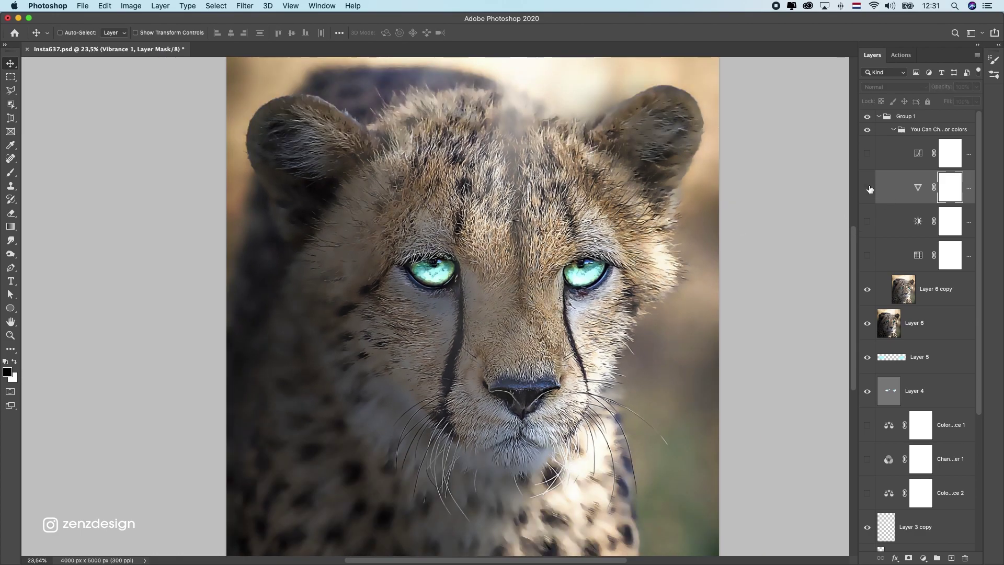
click(869, 154)
scroll(659, 245, down, 5)
click(868, 155)
click(868, 155)
click(867, 189)
Preview the Brightness/Contrast adjustment in Group 1, switch it back off and turn on the Color Lookup adjustment.
click(864, 222)
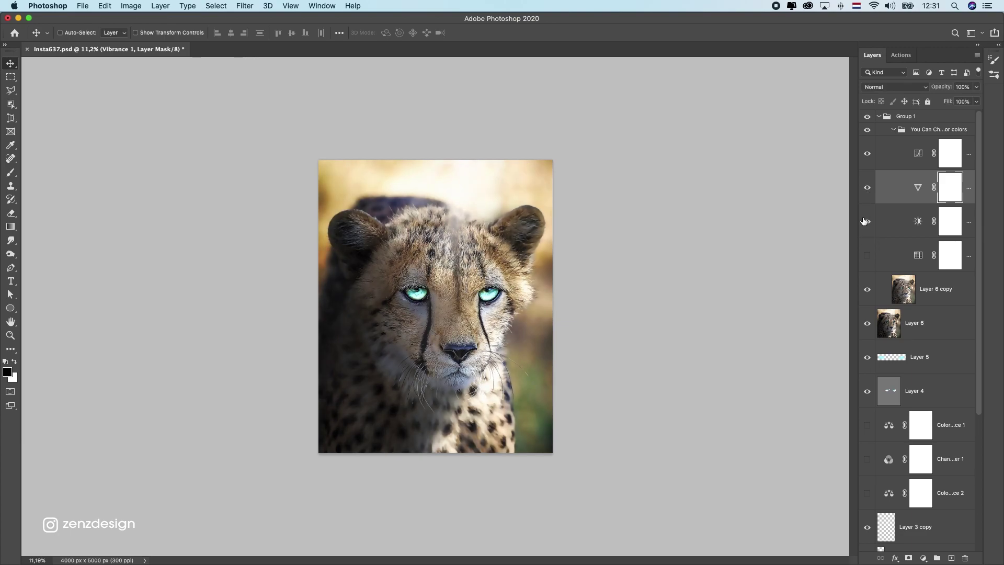
click(864, 221)
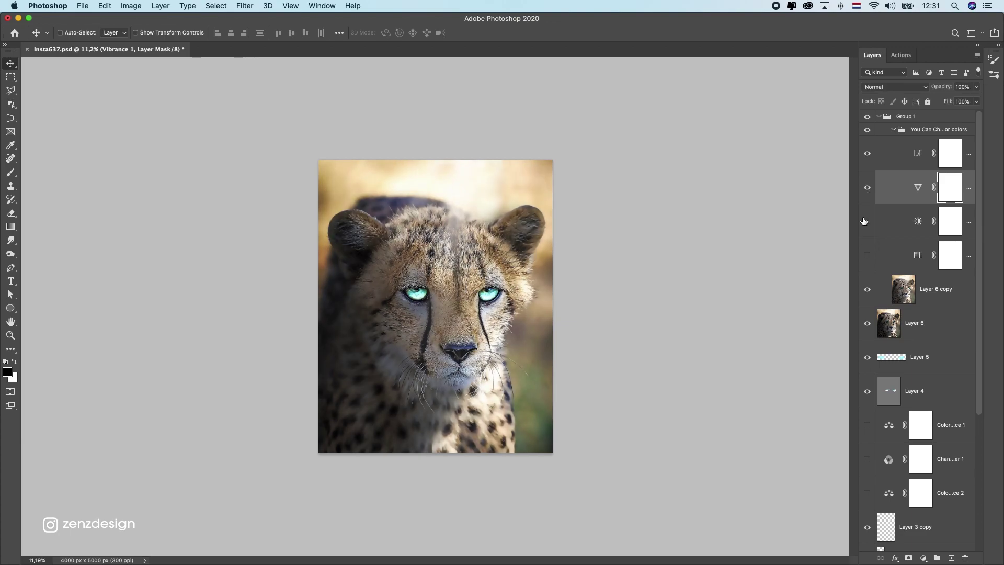
click(868, 254)
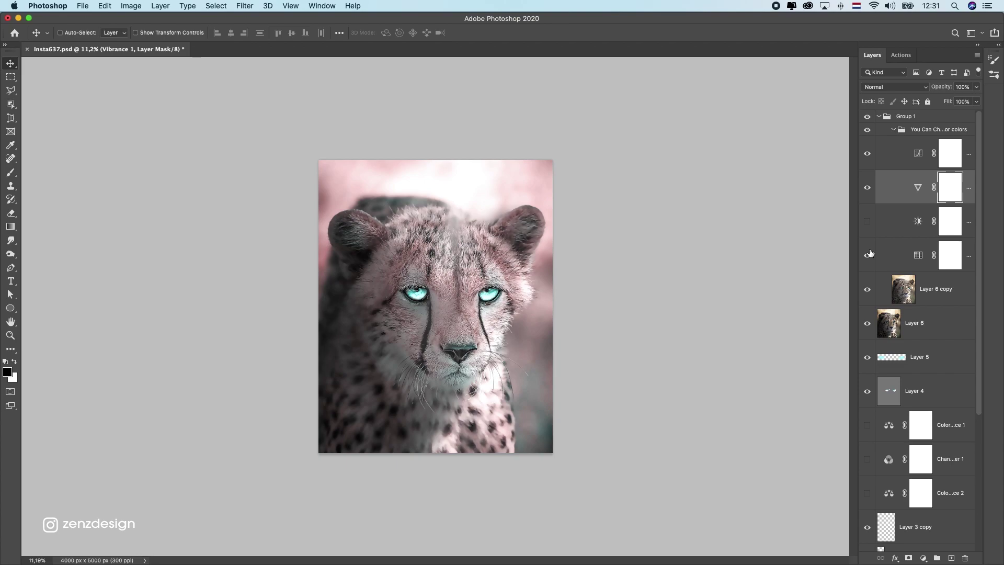
scroll(472, 270, up, 2)
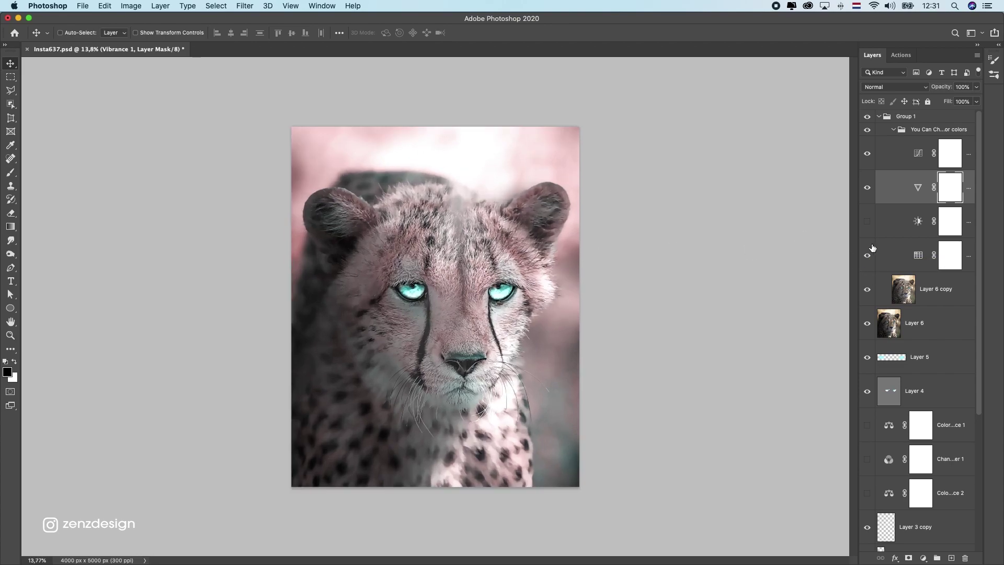
Set the Color Lookup adjustment's opacity in Group 1 to 33% and change the canvas backdrop to dark gray.
click(924, 256)
click(976, 87)
drag(954, 99, 928, 100)
click(948, 102)
scroll(567, 265, down, 5)
scroll(567, 264, up, 4)
right_click(682, 222)
click(703, 244)
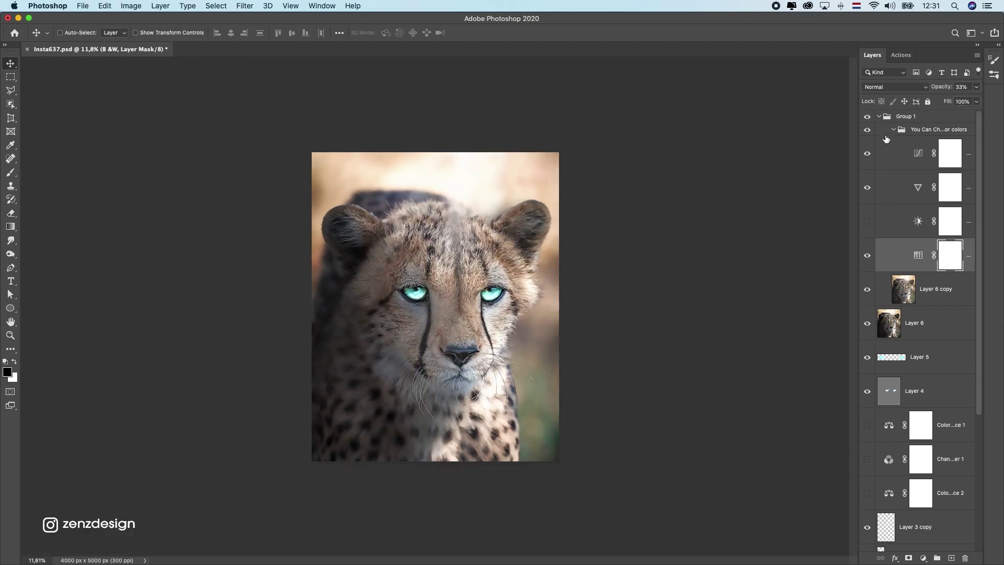
Collapse Group 1, compare the portrait with the group toggled, and examine the eyes and fur detail up close.
click(879, 117)
click(868, 117)
scroll(631, 241, up, 5)
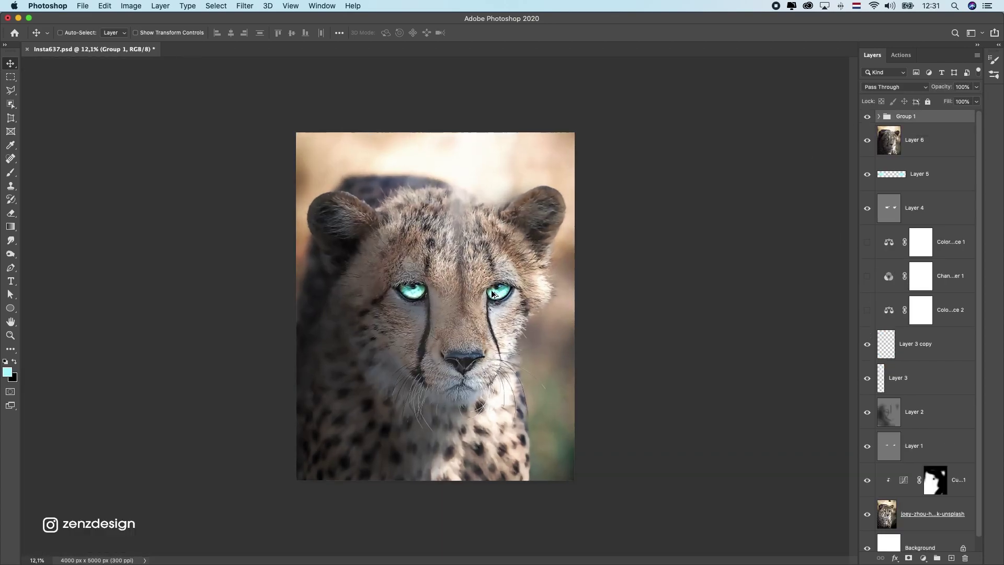
scroll(383, 350, down, 5)
scroll(383, 351, up, 4)
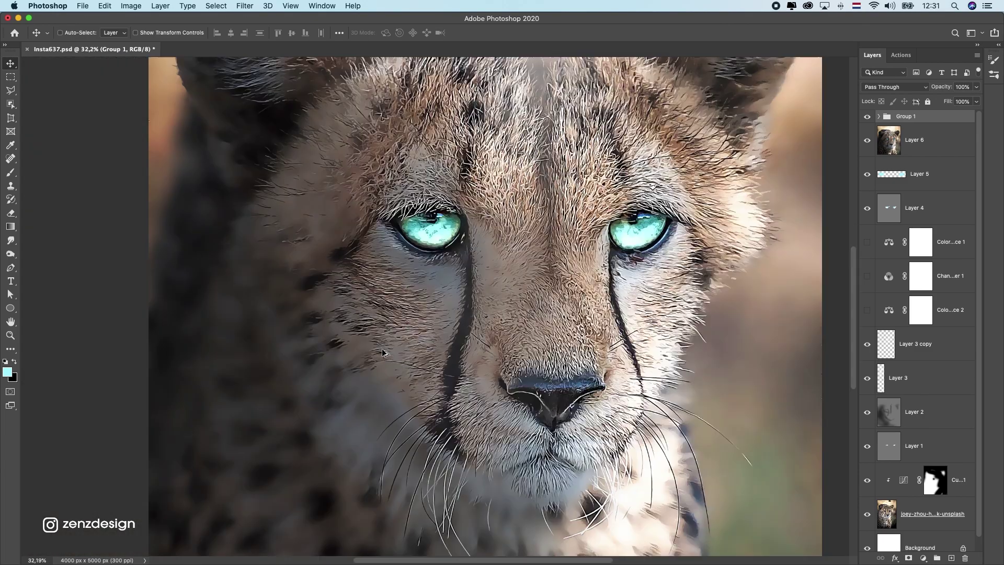
scroll(551, 305, up, 3)
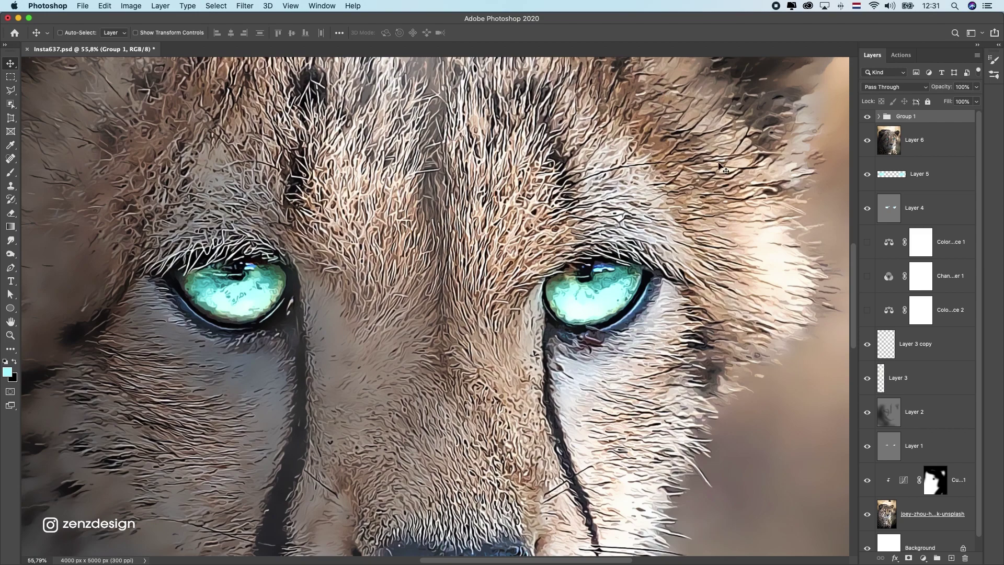
Lower Group 1's opacity to 12%, checking the painted fur effect on the face.
scroll(476, 309, down, 6)
click(975, 87)
drag(963, 98, 927, 101)
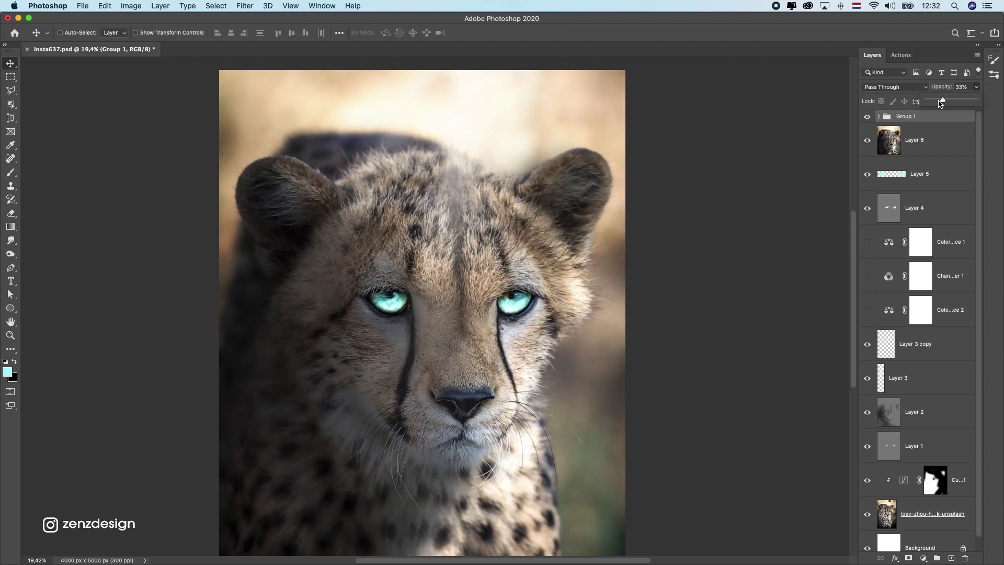
scroll(439, 340, down, 2)
scroll(439, 340, up, 10)
scroll(451, 313, up, 3)
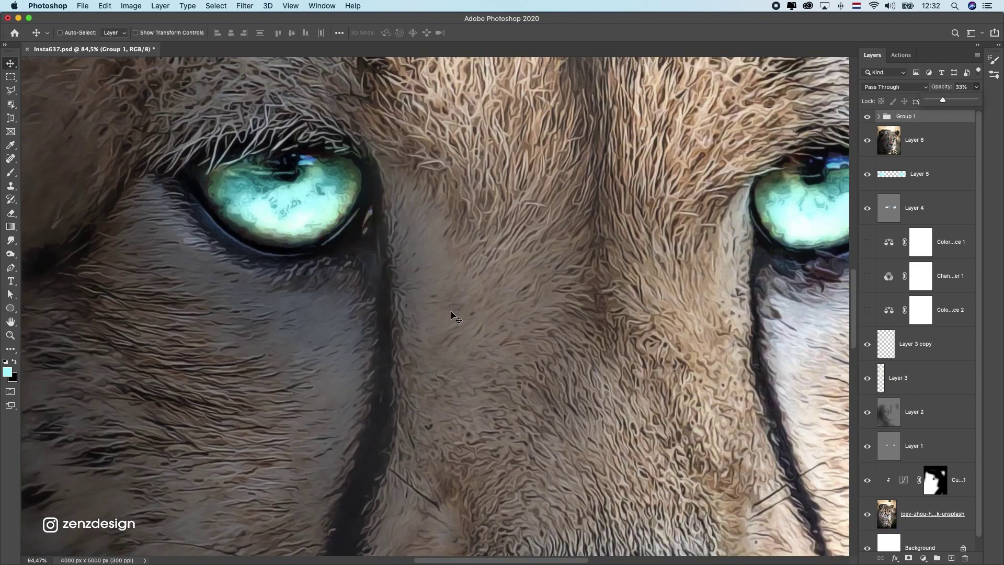
scroll(453, 316, down, 4)
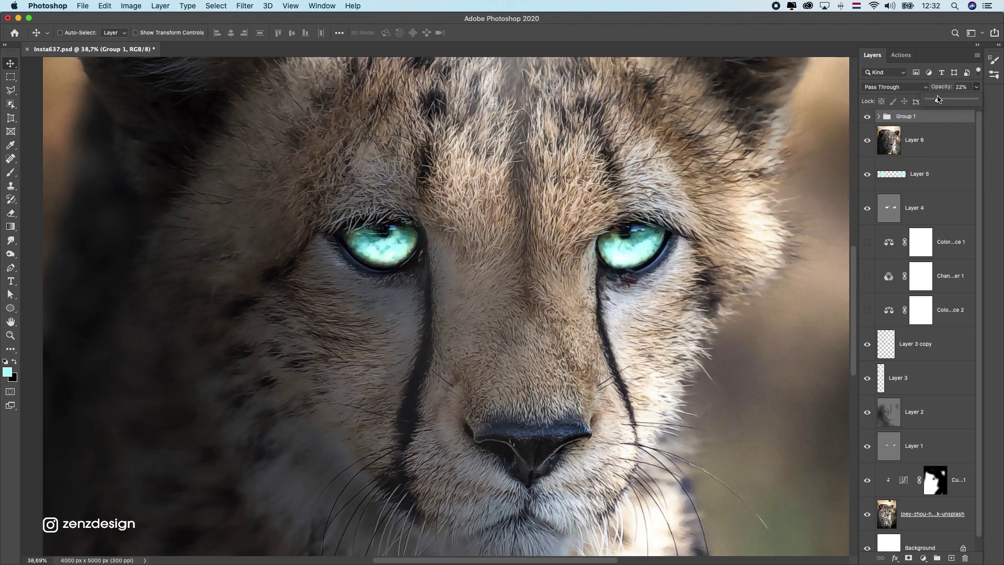
drag(934, 100, 934, 101)
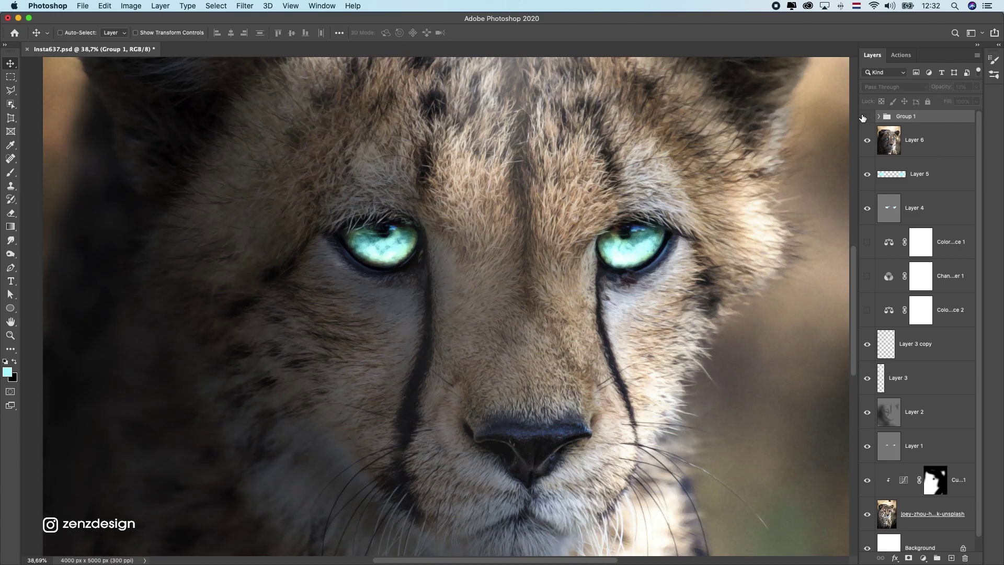
scroll(490, 248, down, 5)
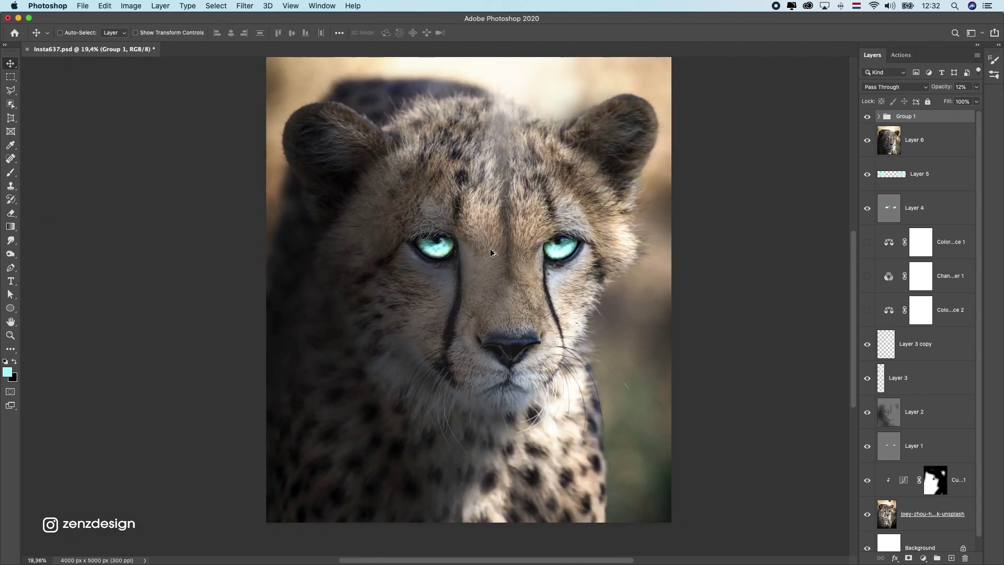
Set the canvas backdrop to Default and compare the portrait with Group 1 hidden and shown.
scroll(421, 302, down, 3)
scroll(420, 306, up, 5)
right_click(696, 210)
click(704, 217)
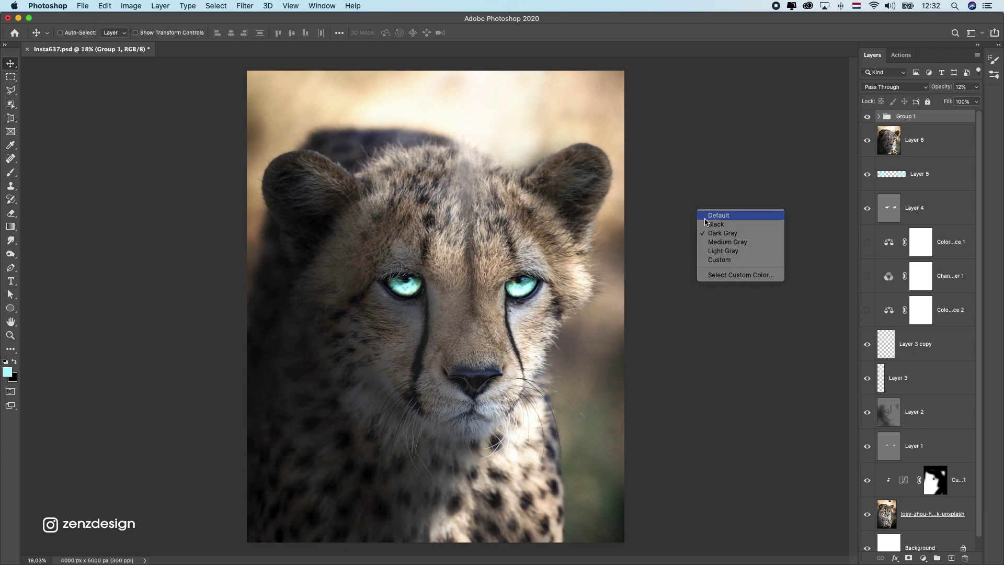
scroll(561, 243, down, 2)
click(865, 118)
click(866, 117)
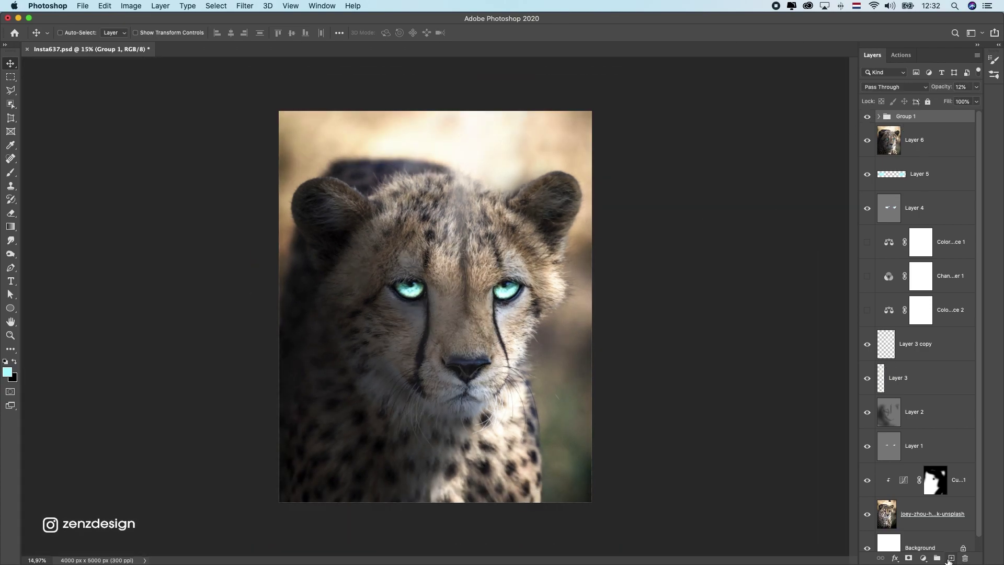
Add a new layer above Group 1 and set the Brush tool's foreground color to the light orange #ffc375.
click(951, 557)
click(8, 175)
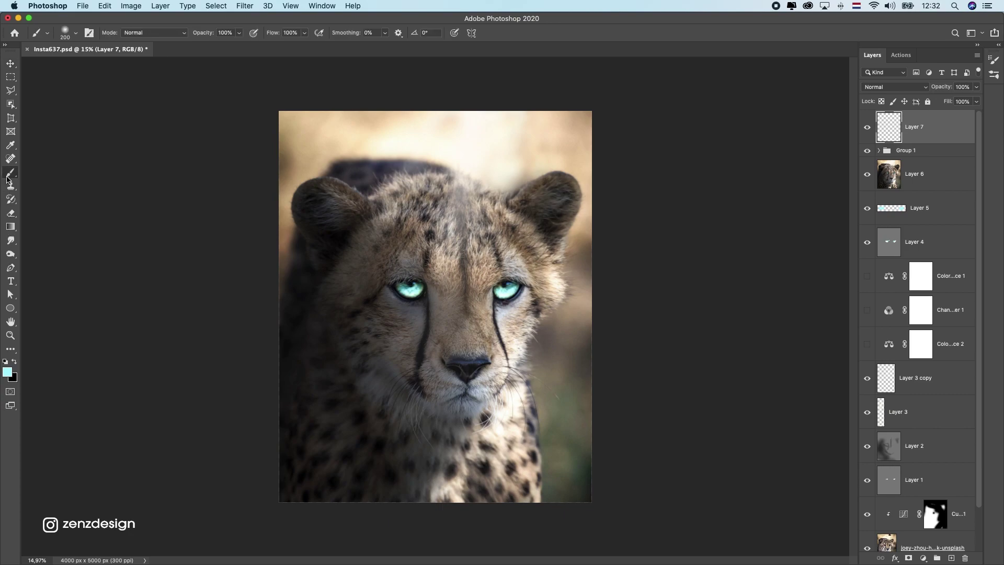
click(5, 373)
click(756, 258)
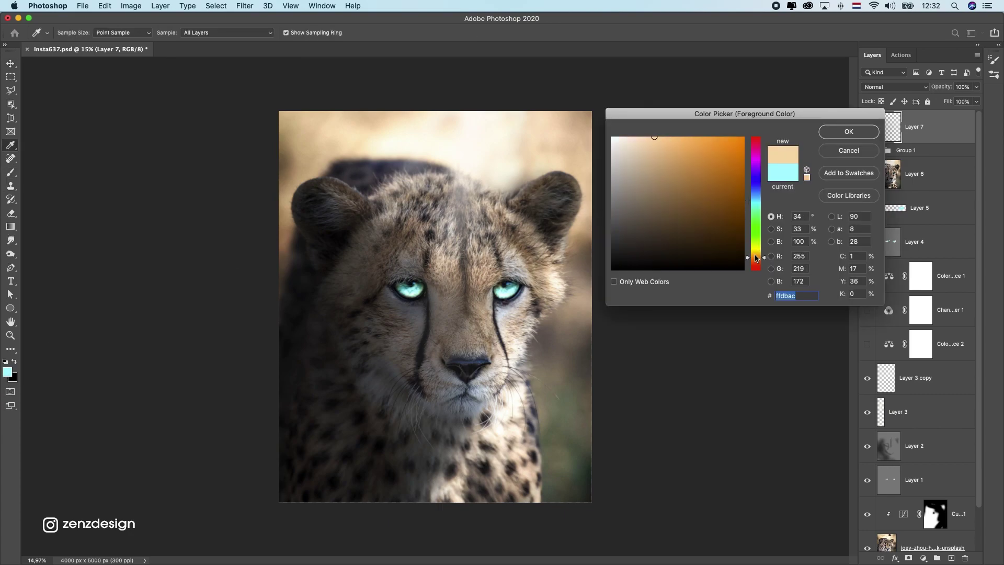
drag(702, 138, 683, 130)
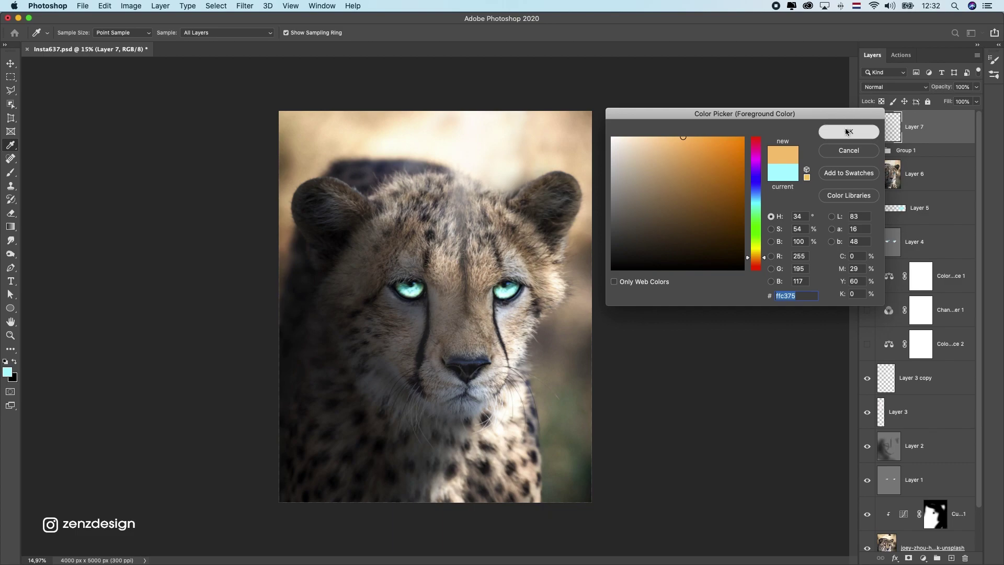
click(848, 131)
Enlarge the soft brush to 1800 px and paint a single orange dab on the cheetah's forehead.
key(bracketright)
key(bracketright)
key(bracketright)
key(bracketright)
key(bracketright)
key(bracketright)
key(bracketright)
key(bracketright)
key(bracketright)
key(bracketright)
key(bracketright)
key(bracketright)
key(bracketright)
key(bracketright)
key(bracketright)
key(bracketright)
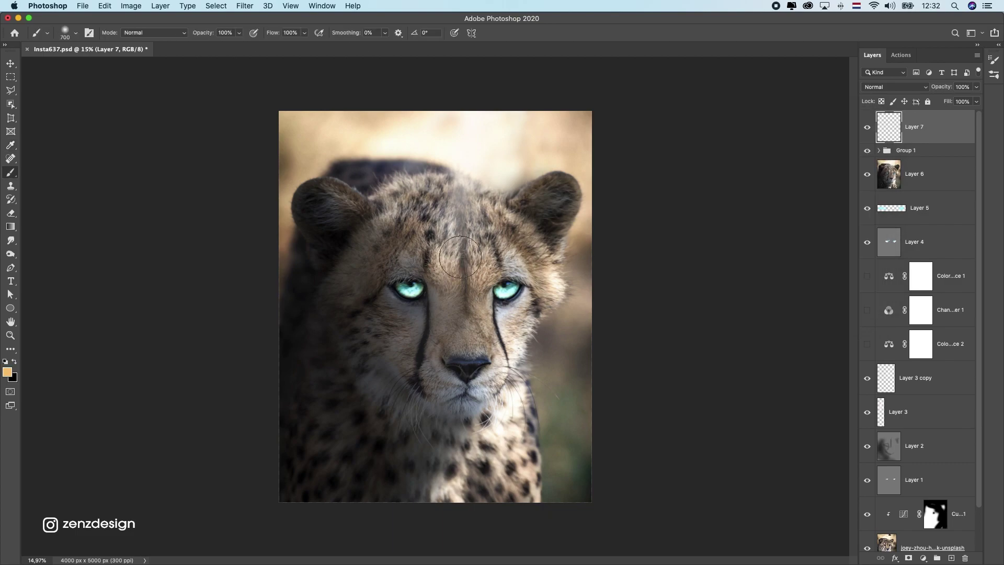
click(460, 257)
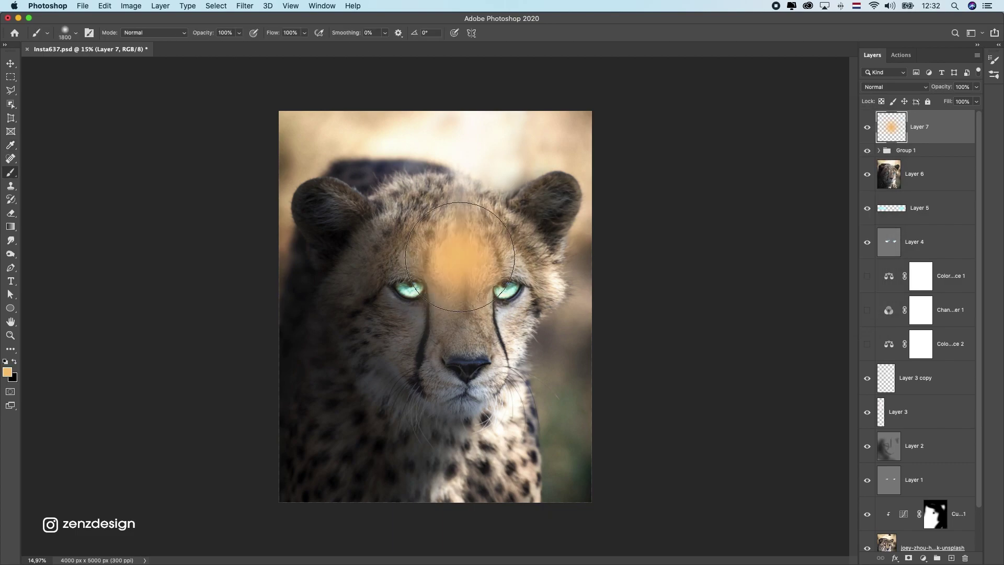
Set Layer 7 to Overlay blending, scale up the orange glow and move it toward the portrait's upper right.
click(4, 63)
click(895, 86)
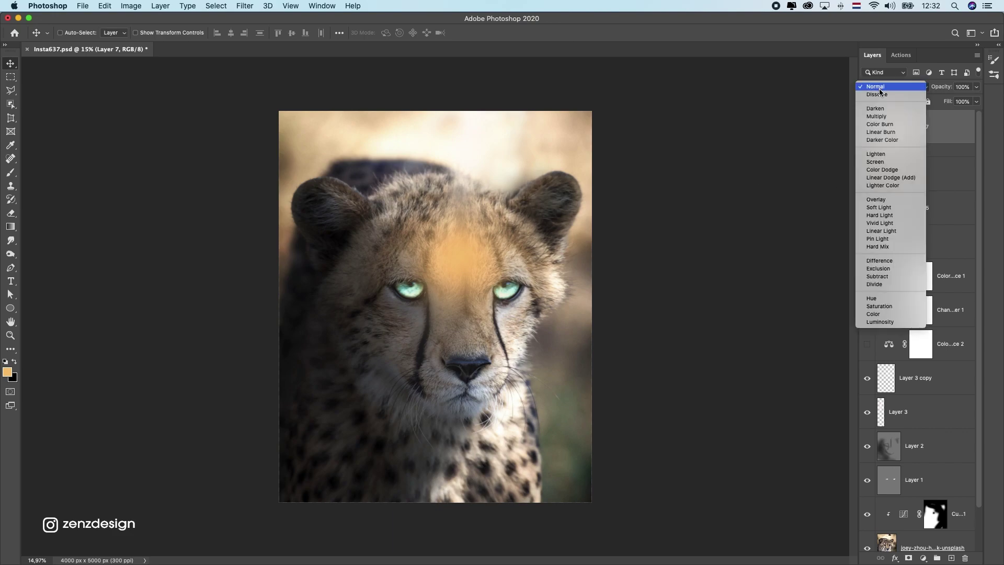
key(Return)
key(super+t)
drag(581, 308, 686, 412)
drag(538, 312, 553, 262)
key(Return)
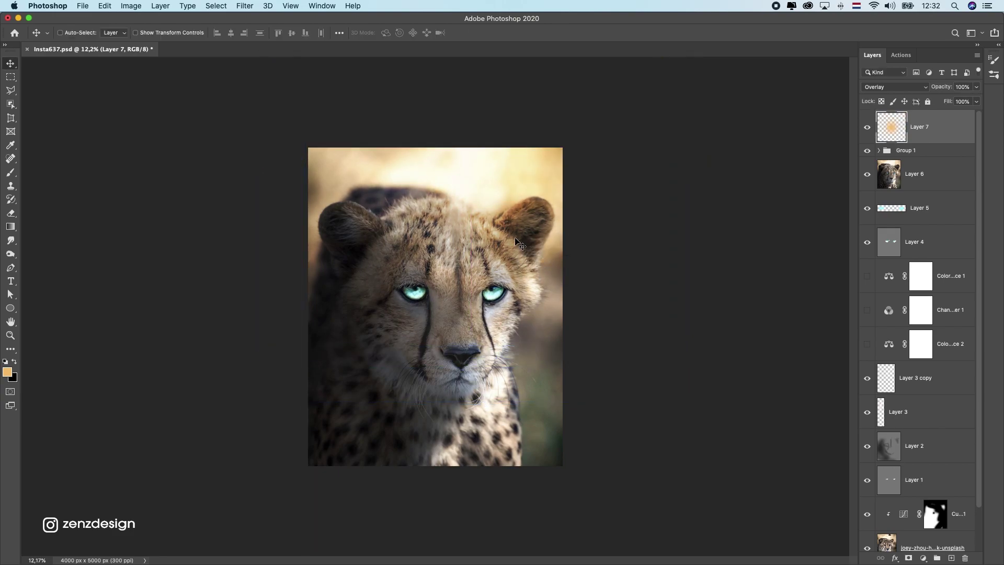
Apply Hue/Saturation to Layer 7 with saturation -37 and lightness -2, keeping the Overlay blend mode.
key(super+u)
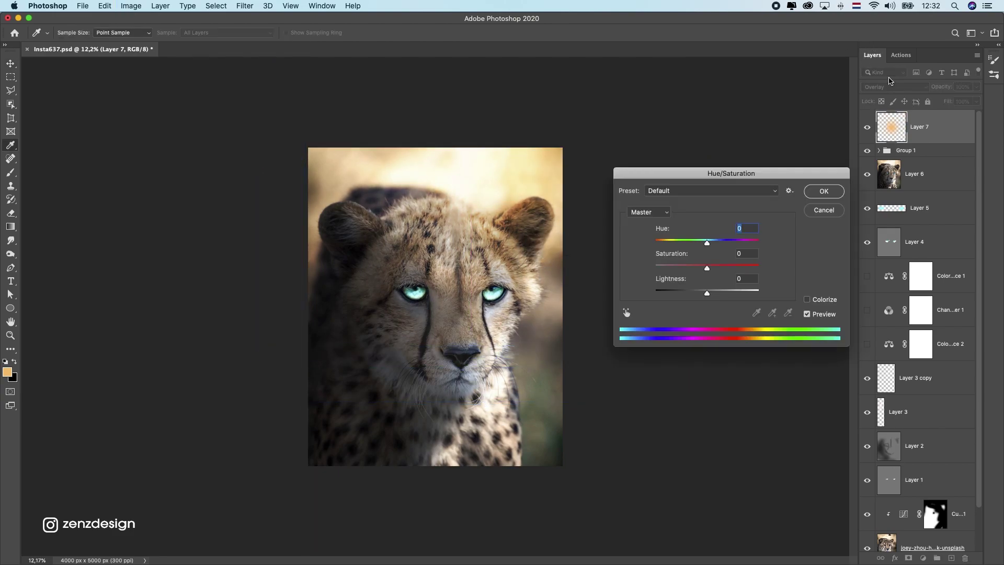
drag(721, 293, 687, 269)
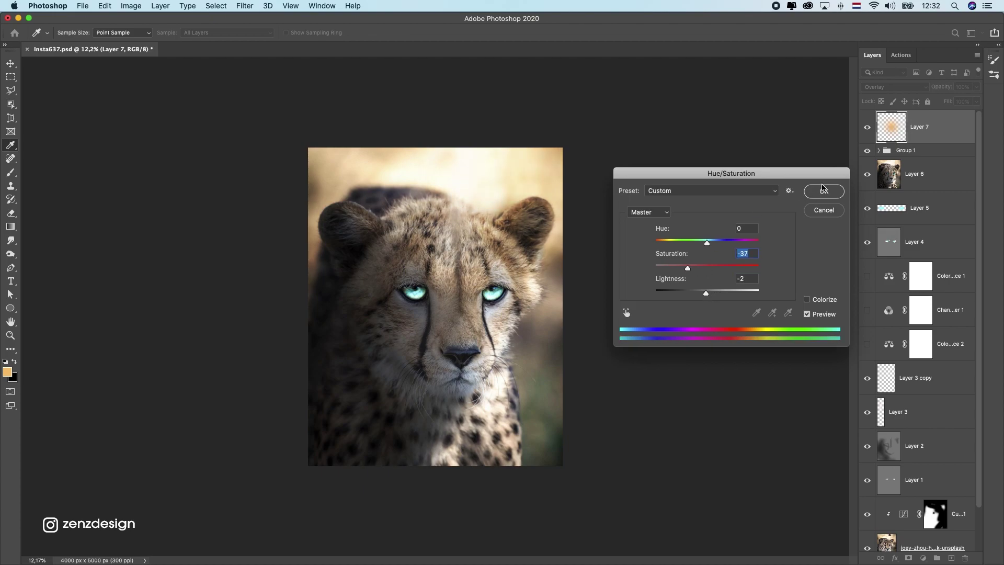
key(Return)
click(890, 89)
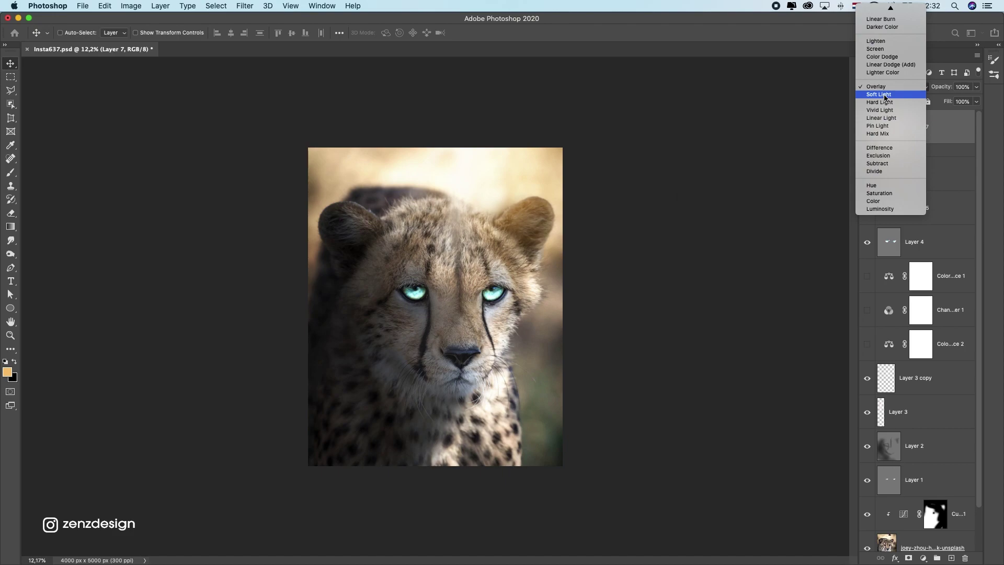
key(Escape)
Duplicate the glow layer onto the shadowed left side of the cheetah, try inverting the copy's colors and undo the inversion.
drag(508, 246, 382, 362)
key(super+j)
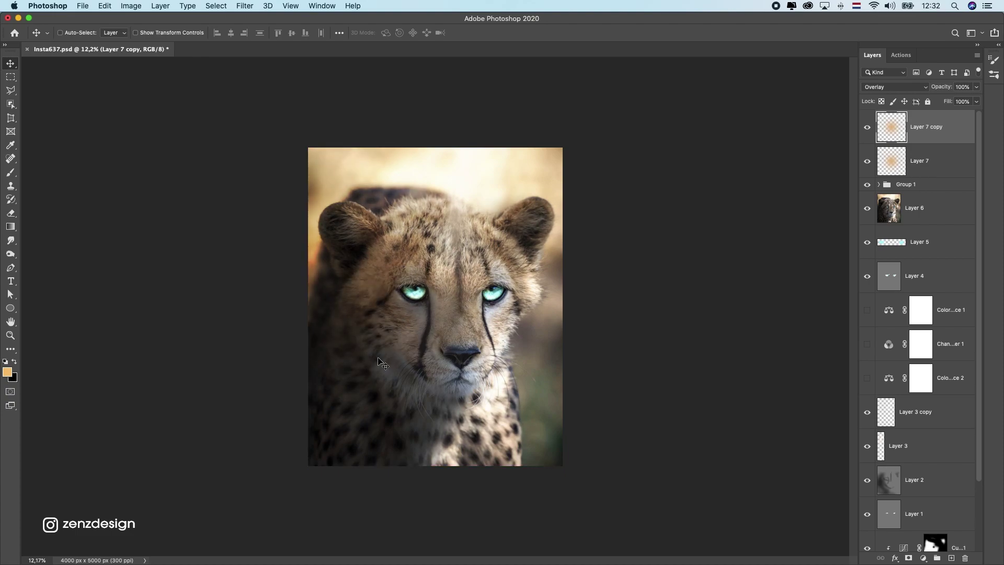
drag(376, 313, 393, 273)
key(super+i)
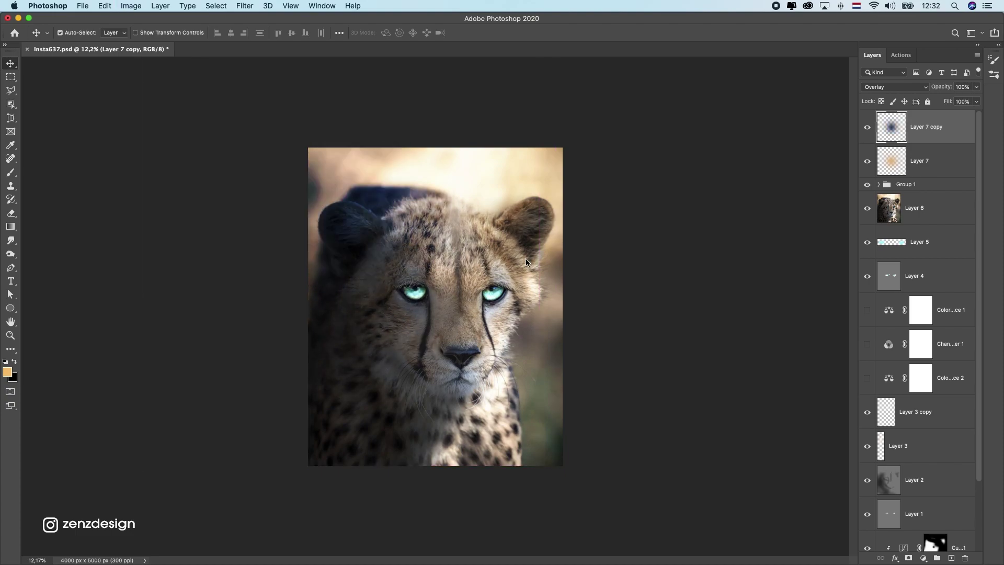
key(super+z)
Make a second glow copy toward the portrait's upper right and hide Layer 7 copy after comparing the glows.
drag(527, 262, 609, 221)
key(super+t)
key(super+t)
click(921, 173)
click(867, 192)
click(867, 193)
click(868, 175)
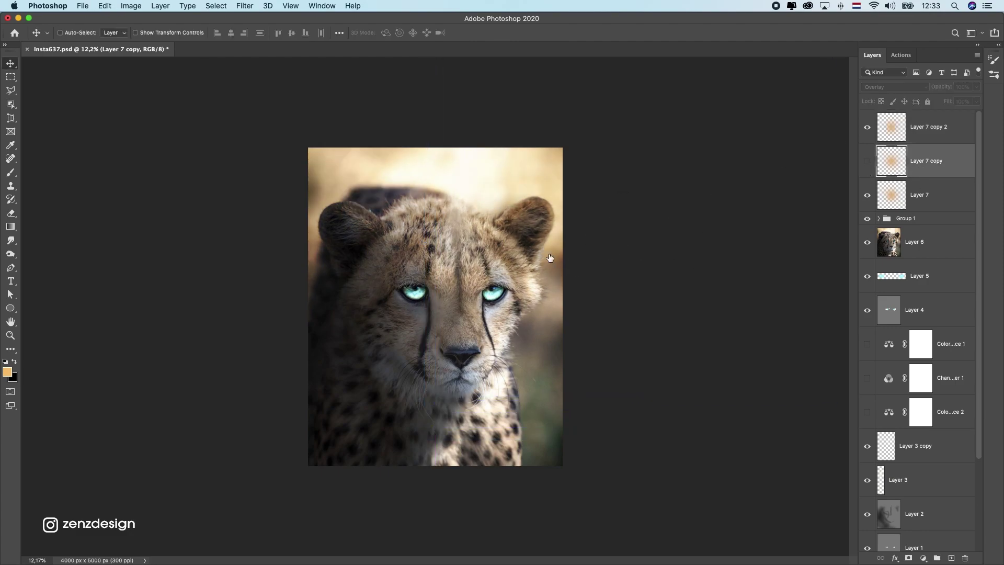
Review the portrait with its glows at different magnifications and set the canvas backdrop to dark gray.
scroll(544, 259, down, 5)
scroll(545, 268, up, 8)
scroll(545, 266, down, 4)
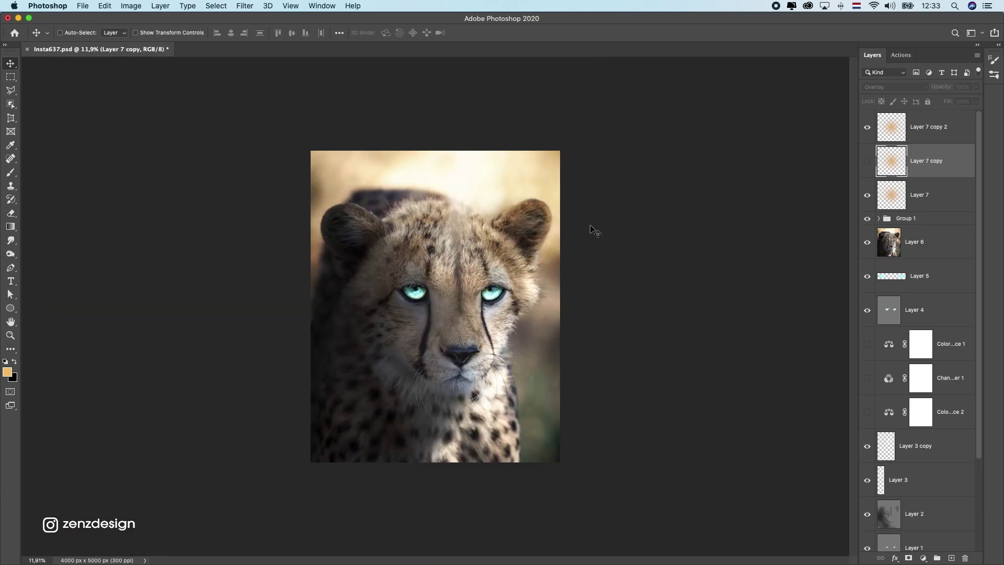
right_click(599, 219)
click(626, 244)
Add a Gradient fill layer above Layer 7 copy 2, with Radial style and Reverse enabled.
click(934, 129)
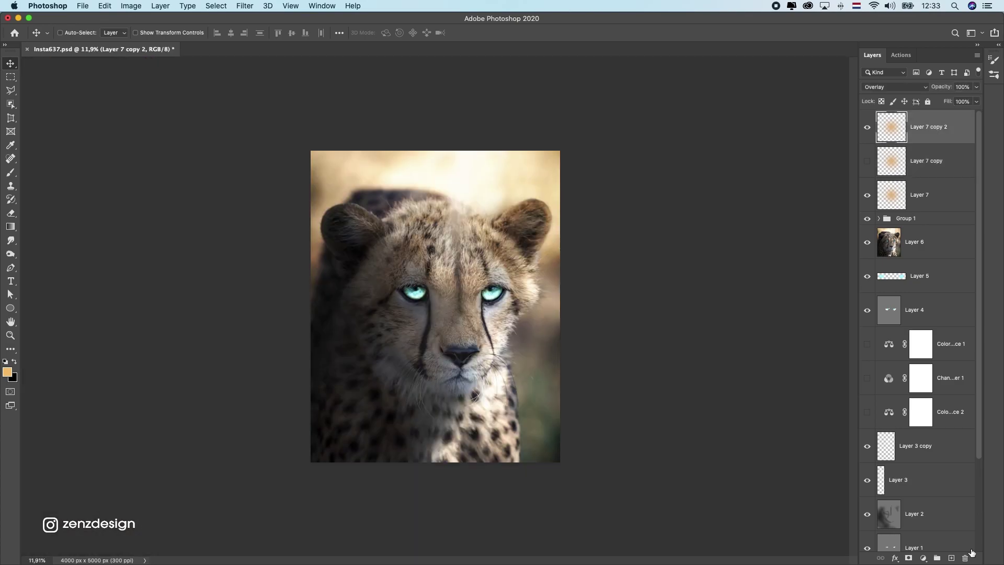
click(923, 558)
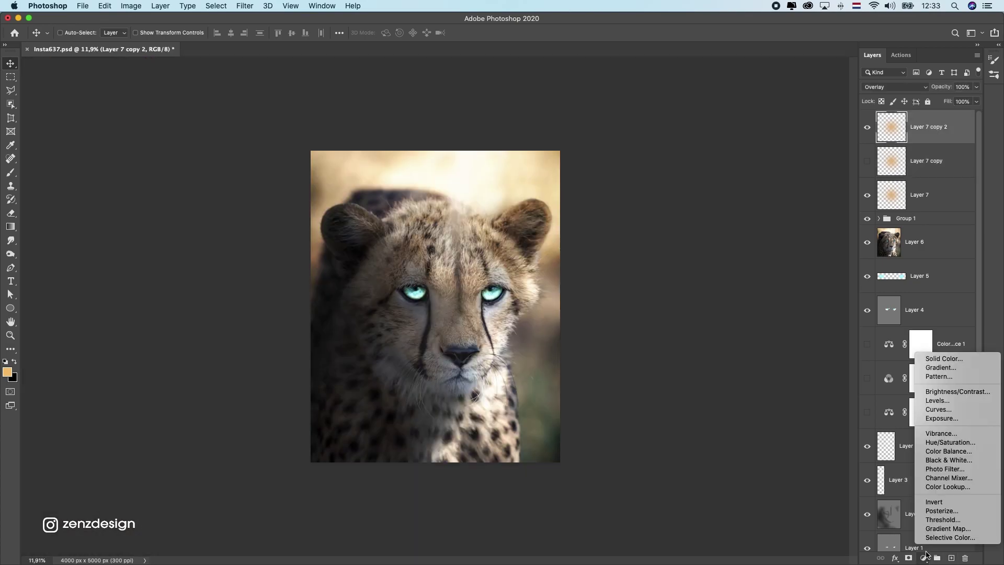
click(941, 367)
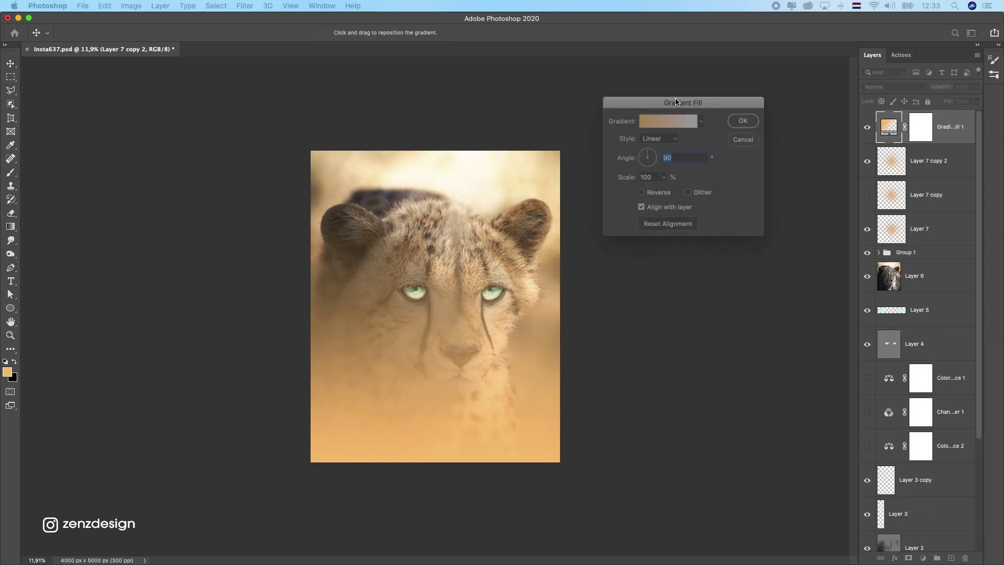
click(701, 147)
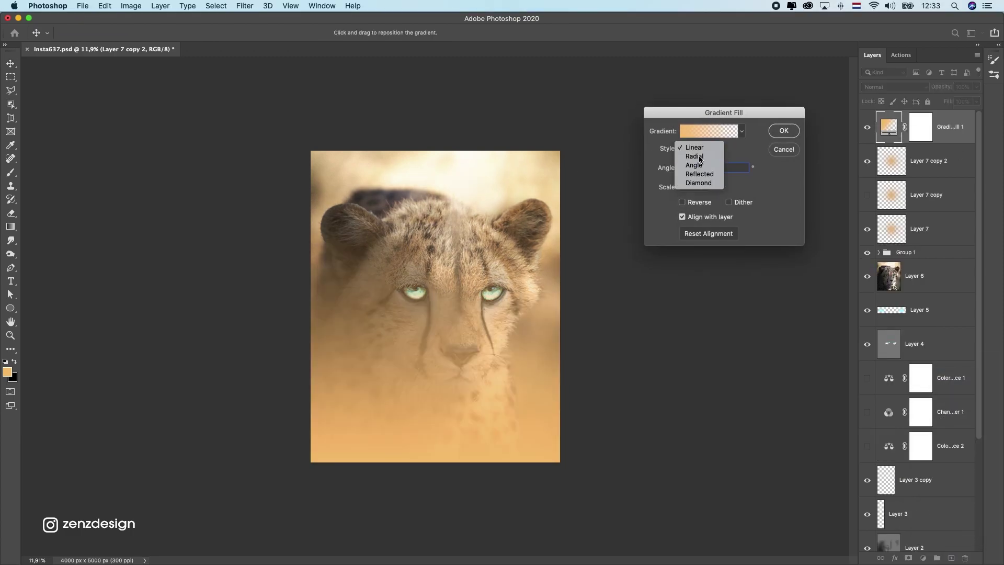
click(701, 157)
click(704, 203)
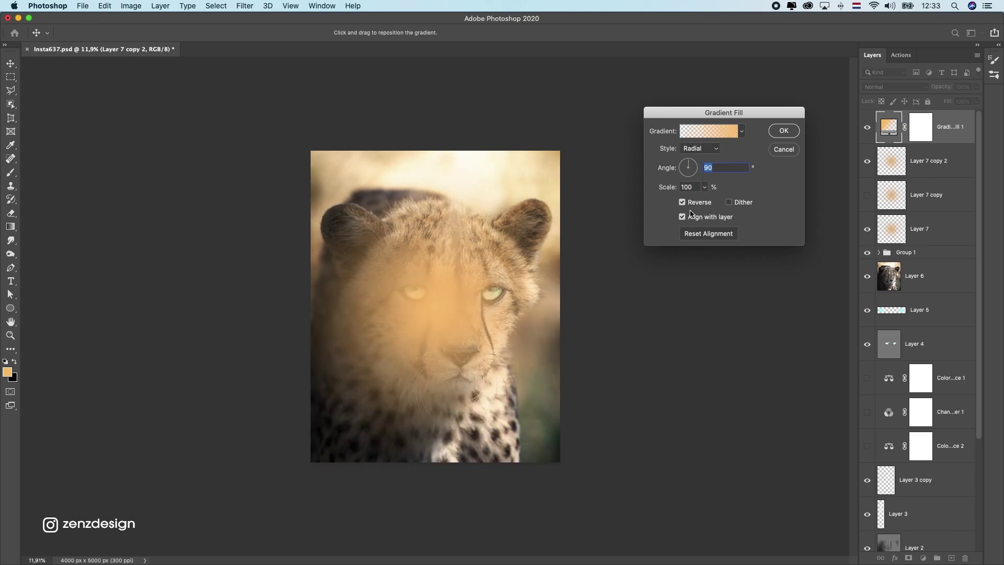
Recolor the gradient's starting stop near-black and replace the orange stop at 100% with the same dark color.
click(704, 134)
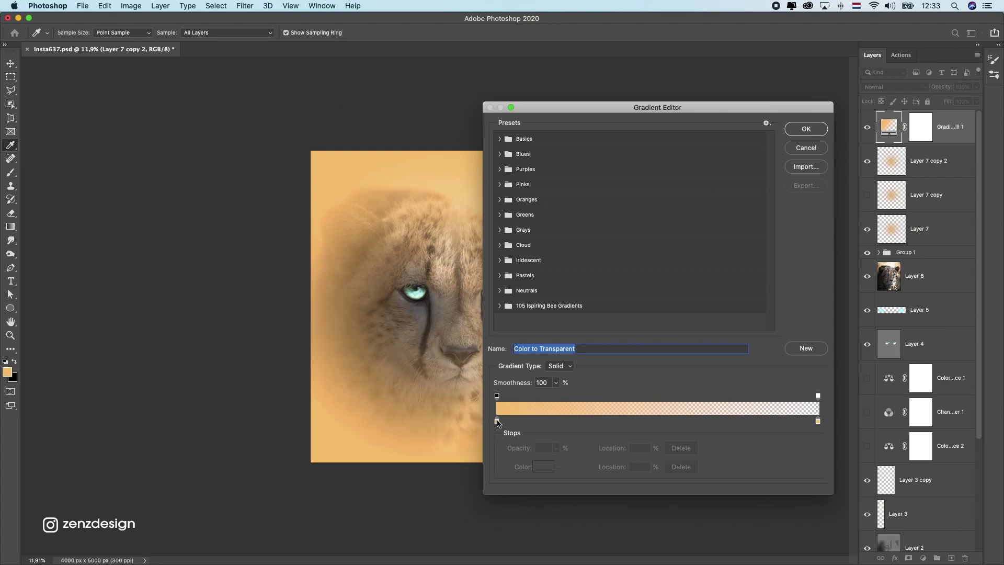
click(497, 421)
click(544, 467)
drag(661, 247, 665, 256)
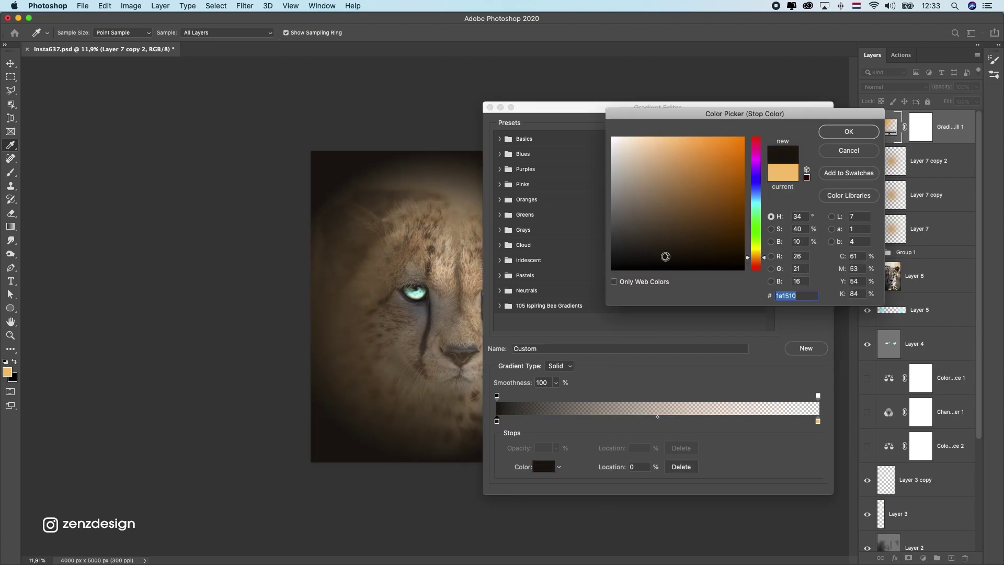
click(849, 131)
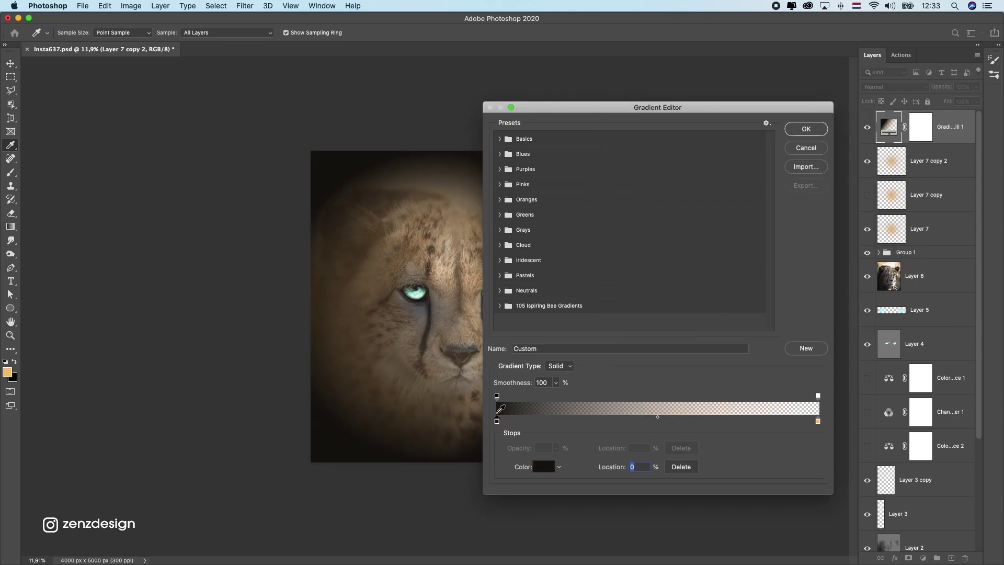
click(774, 423)
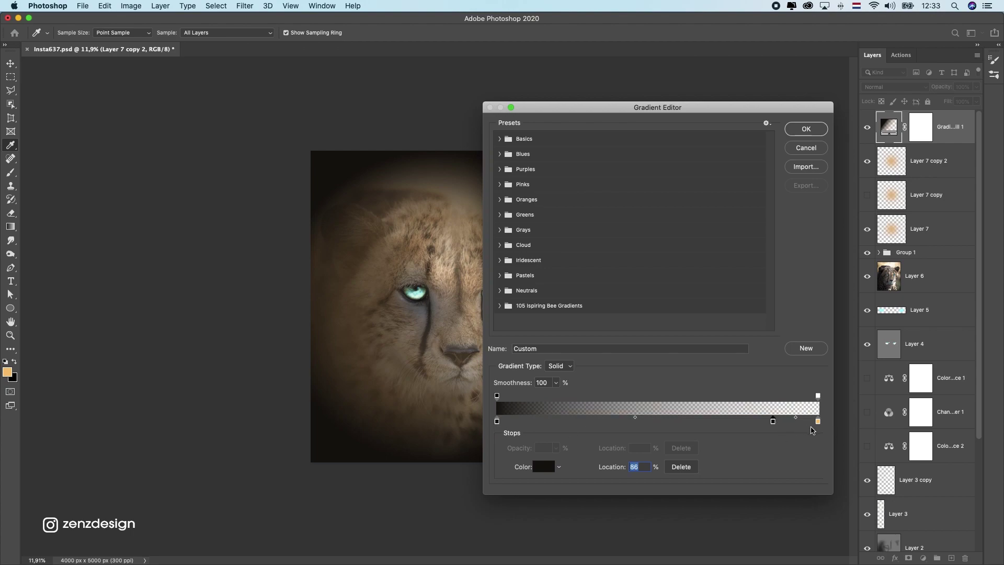
mouse_move(818, 423)
mouse_down()
mouse_move(784, 434)
mouse_move(833, 426)
mouse_up()
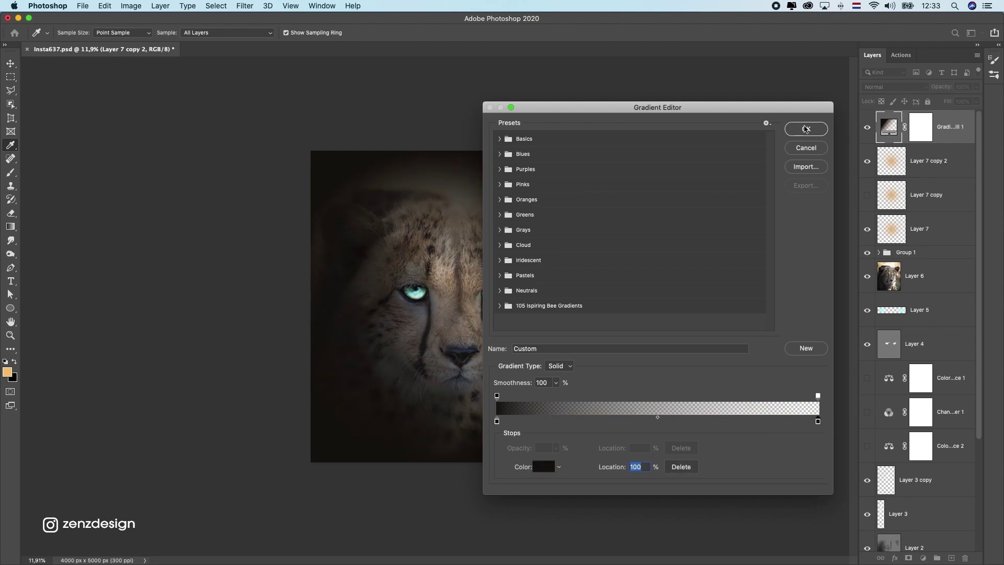
Accept the dark gradient colors and apply the radial gradient fill with its scale set to 418%.
key(Return)
click(704, 187)
mouse_move(701, 202)
mouse_down()
mouse_move(750, 203)
mouse_move(720, 203)
mouse_up()
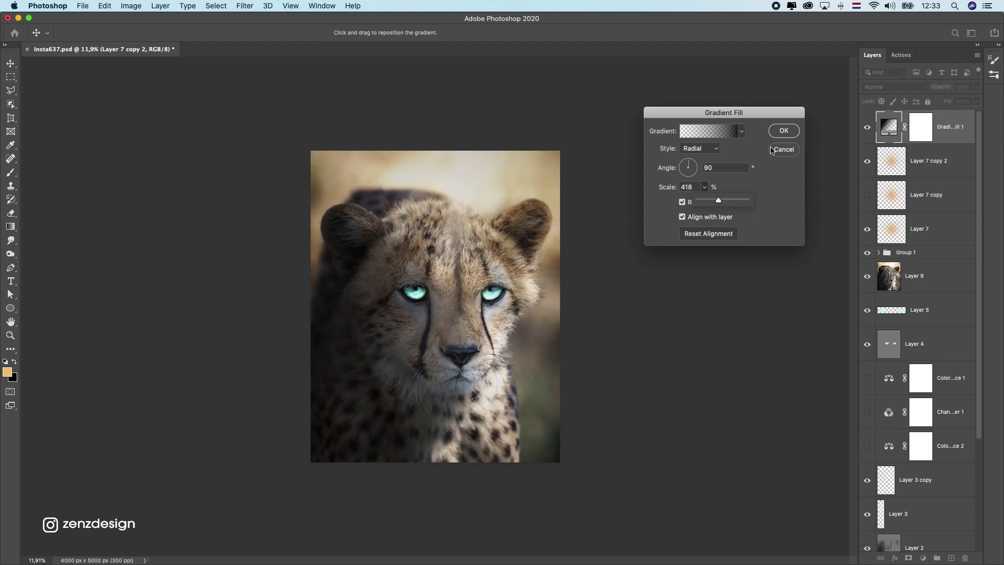
click(783, 131)
Set the Gradient Fill 1 layer's blend mode to Overlay, keep it at full opacity and compare the image with and without it.
click(878, 87)
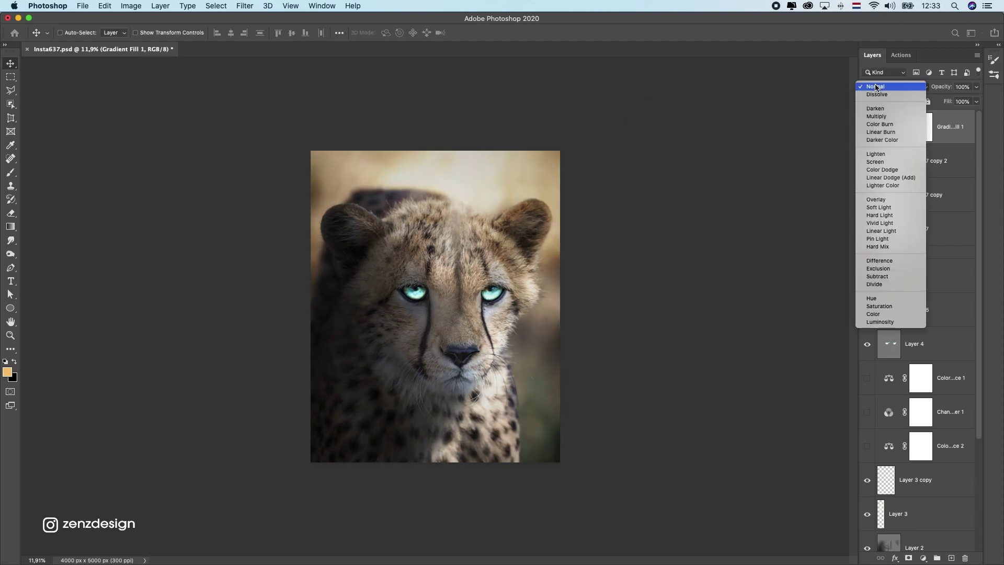
click(882, 202)
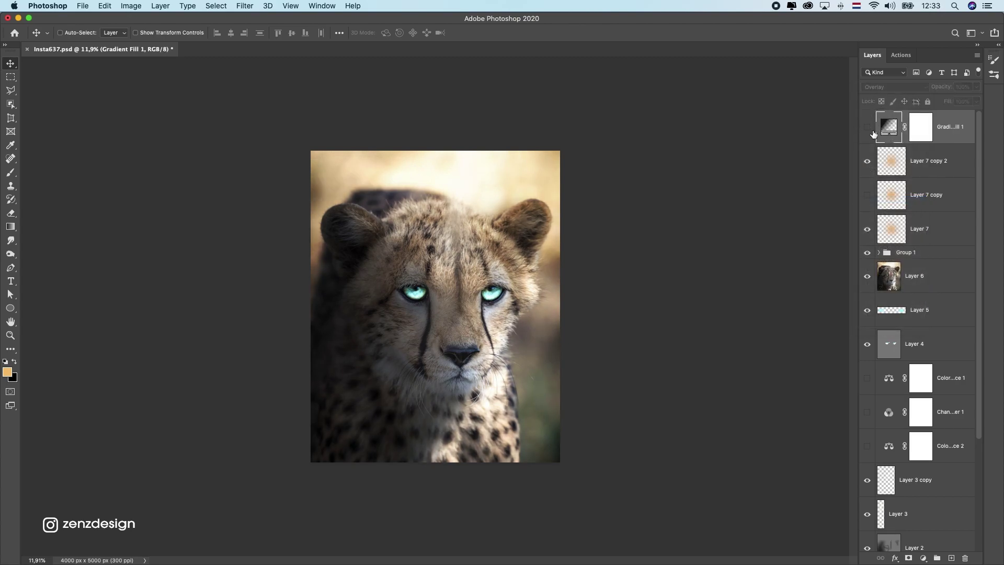
click(978, 88)
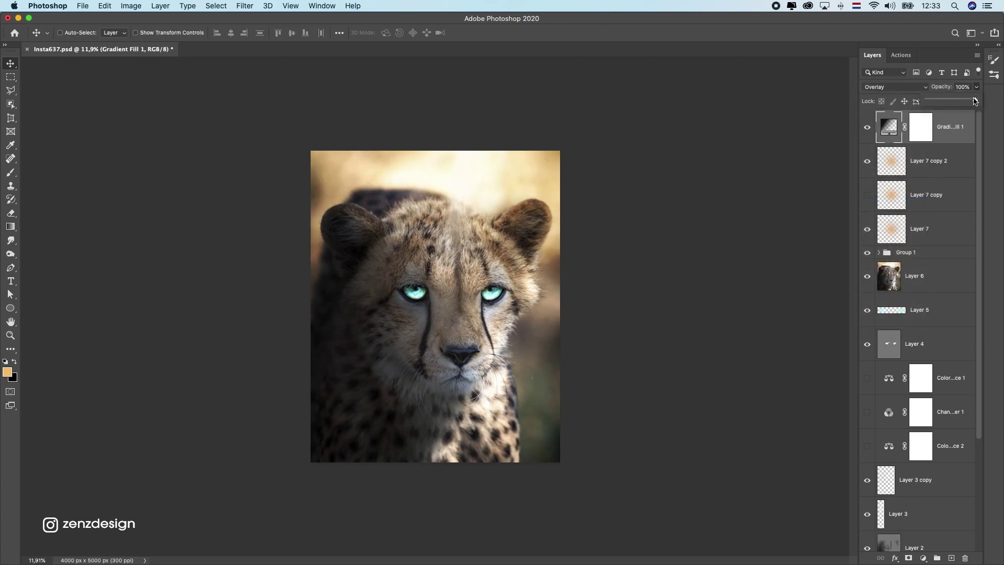
click(880, 127)
Add a Curves adjustment layer above Gradient Fill 1 and set the red channel's black point input to 3.
click(923, 557)
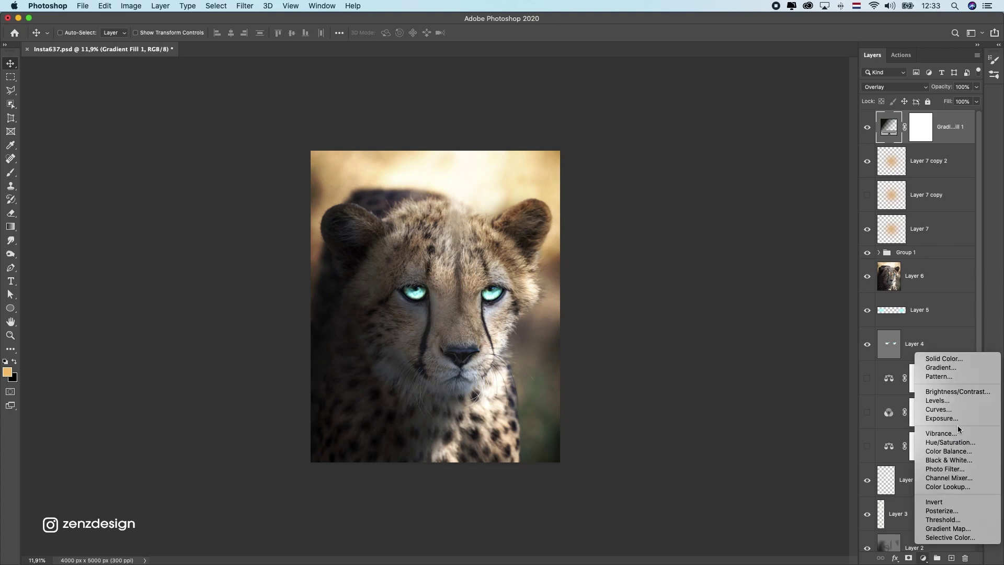
click(952, 410)
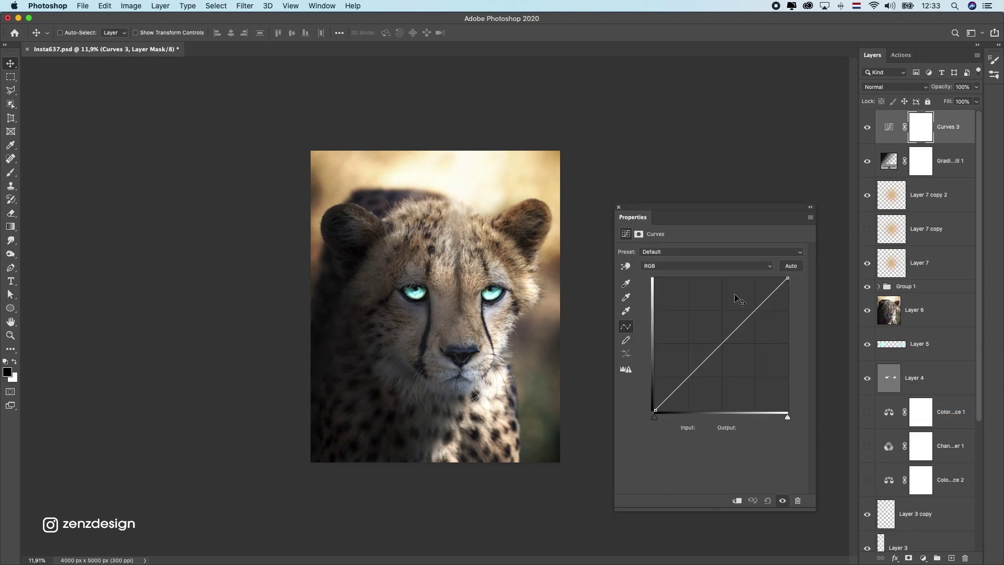
click(655, 267)
click(659, 275)
drag(654, 416, 657, 411)
Shift the green channel's black point slightly inward and set the blue channel's black point input to 1 in Curves 3.
click(667, 264)
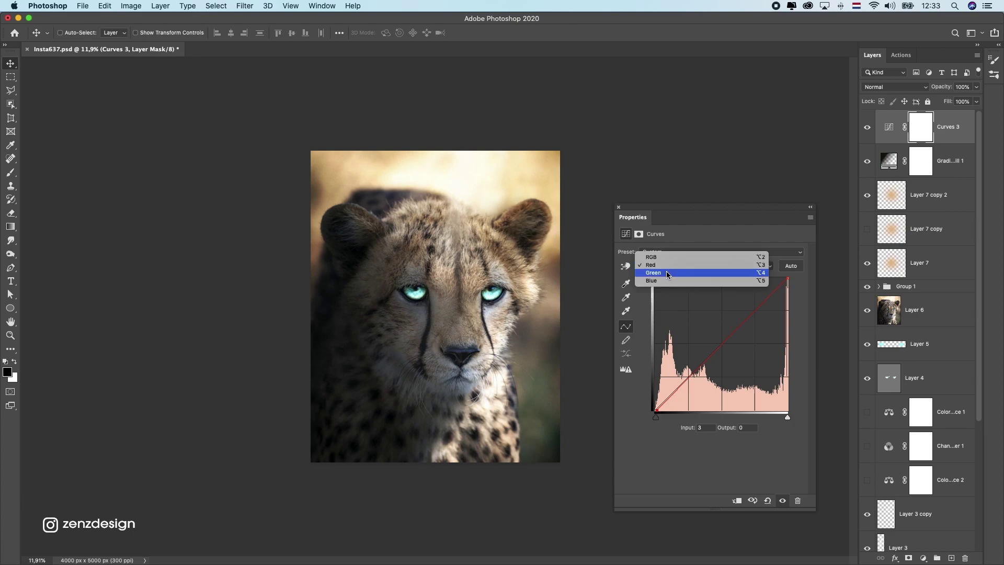
click(661, 275)
drag(656, 412, 657, 411)
click(669, 265)
click(670, 275)
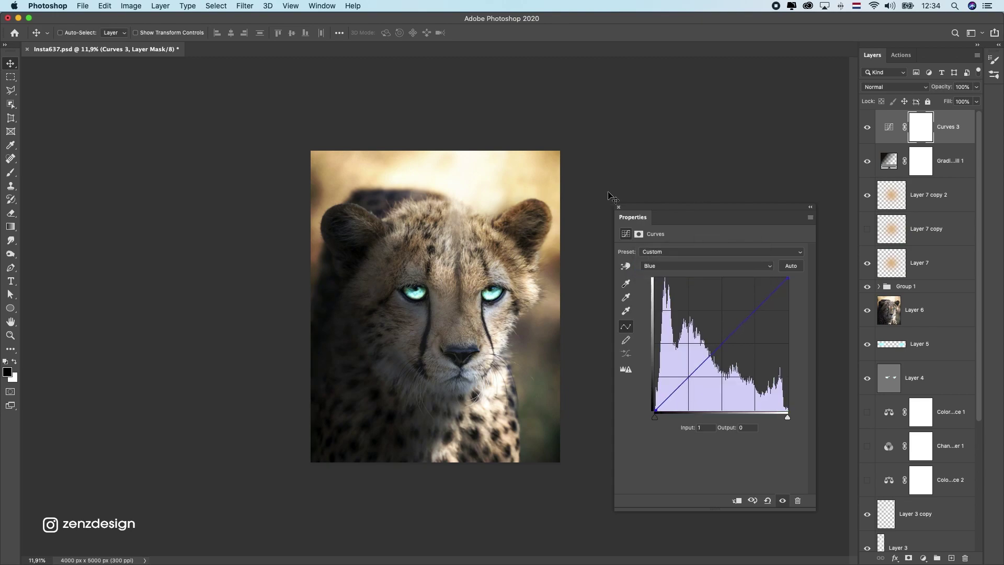
click(619, 207)
Add a Color Balance adjustment layer above Curves 3, try redder midtones, and settle on midtones shifted slightly toward cyan.
click(923, 557)
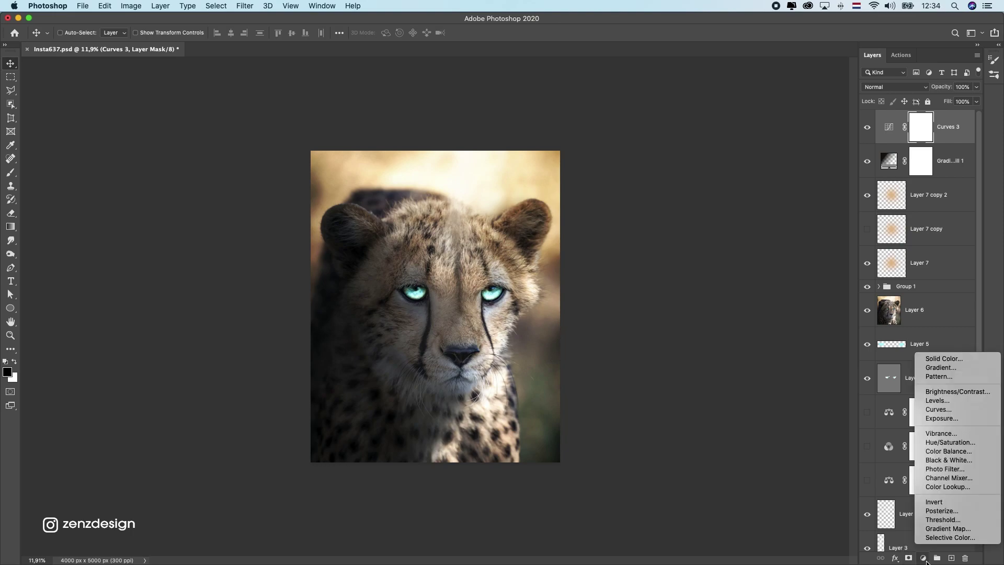
click(955, 447)
click(711, 274)
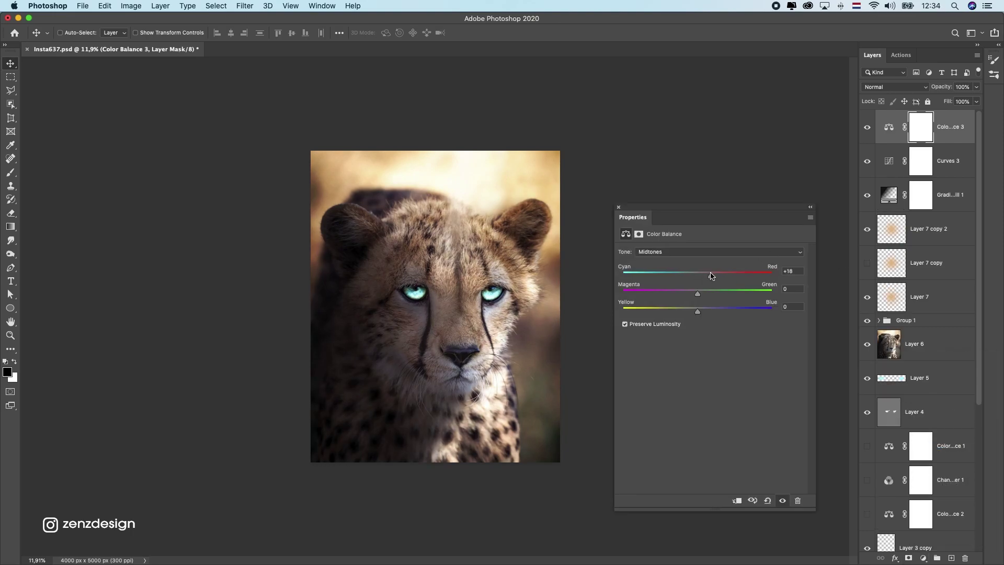
key(super+z)
drag(699, 276, 717, 275)
click(687, 276)
click(618, 207)
Review the whole portrait at different magnifications and set the canvas backdrop to black.
scroll(533, 320, down, 8)
scroll(533, 318, up, 9)
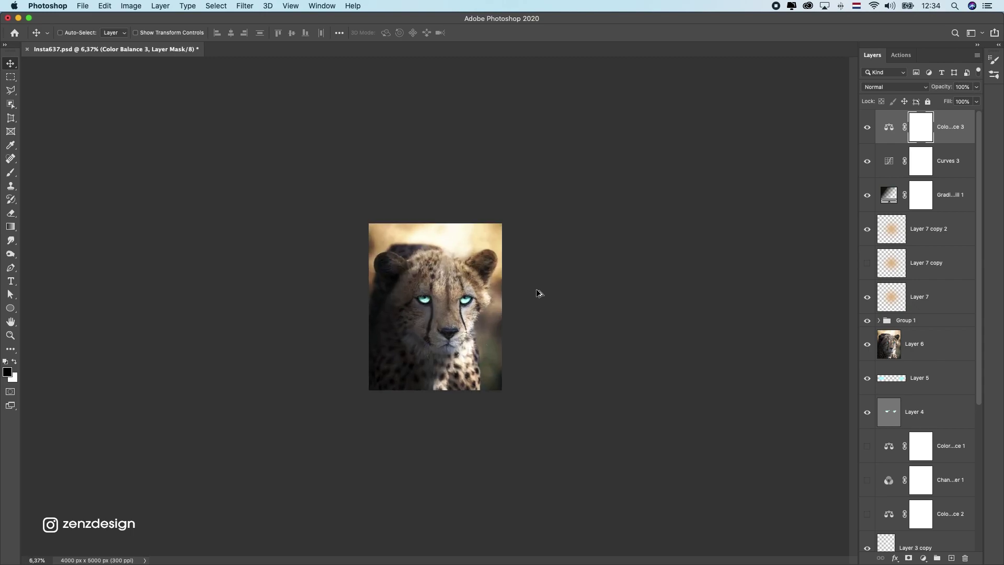
right_click(662, 218)
click(679, 234)
scroll(607, 238, up, 2)
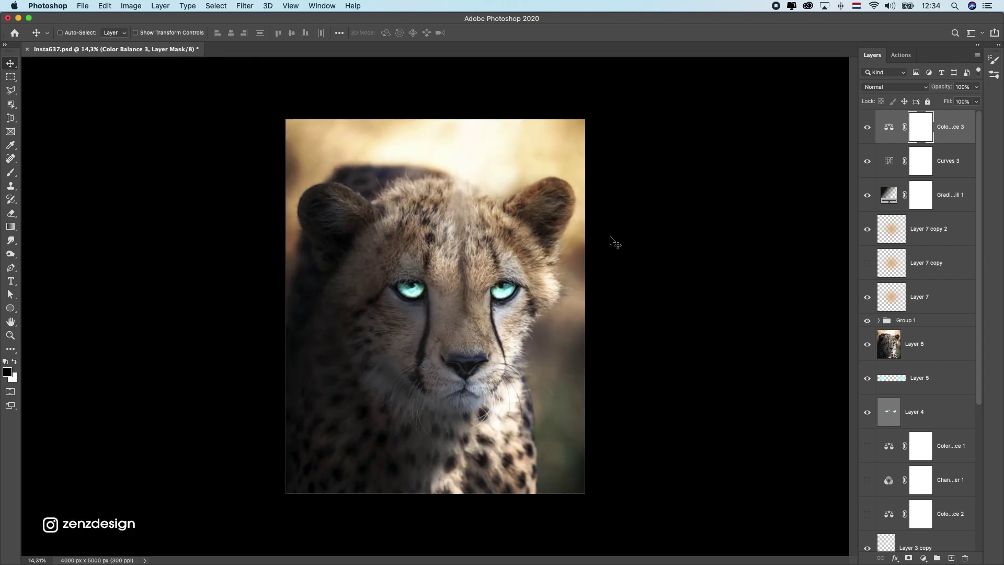